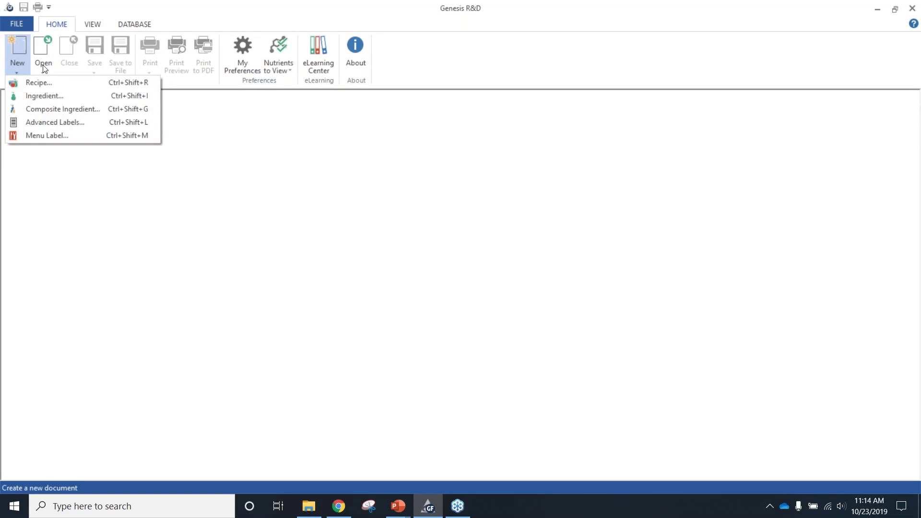
# Create a new menu label named "Sample Menu 1029", reviewing its groups, notes and attachments settings before confirming.
pyautogui.click(33, 136)
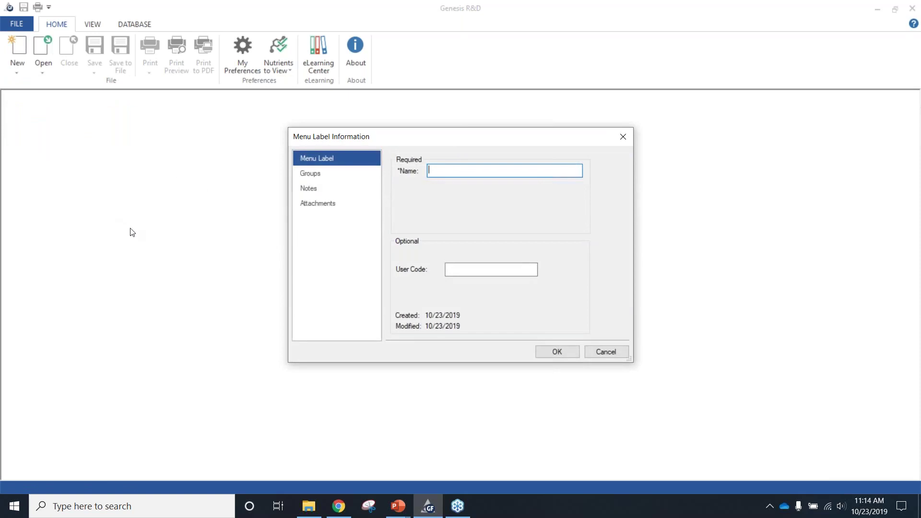
pyautogui.write('Sample Menu 1029')
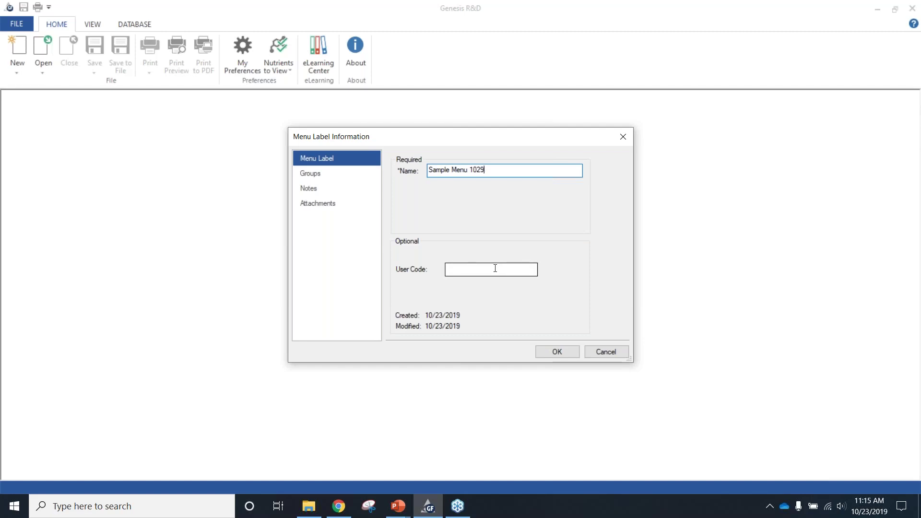
pyautogui.click(356, 174)
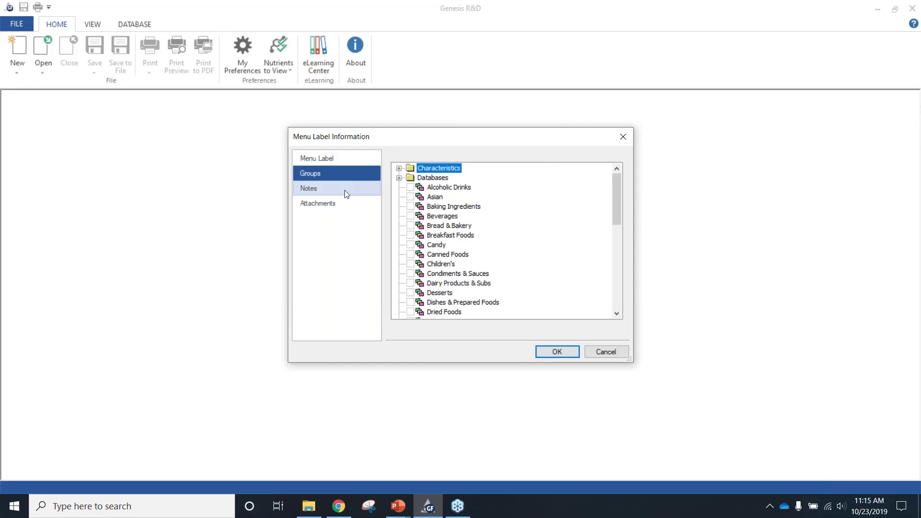
pyautogui.click(347, 193)
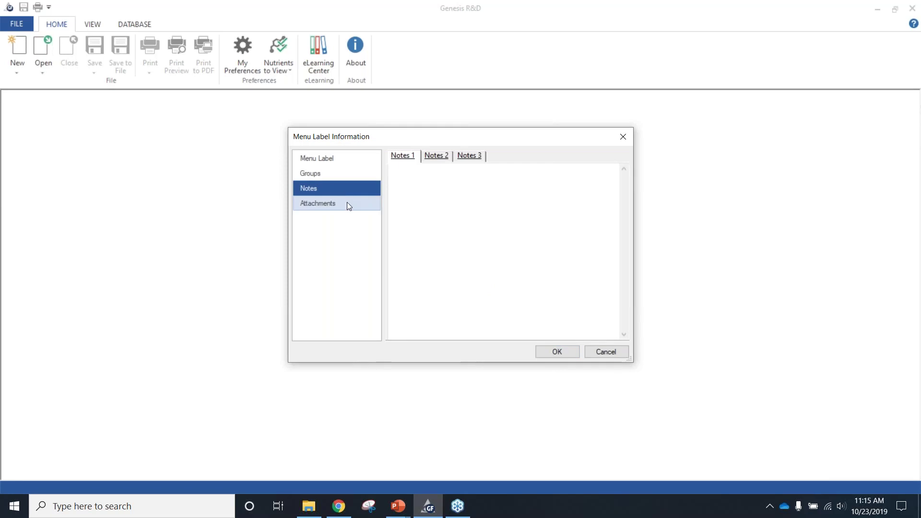
pyautogui.click(347, 203)
pyautogui.click(336, 163)
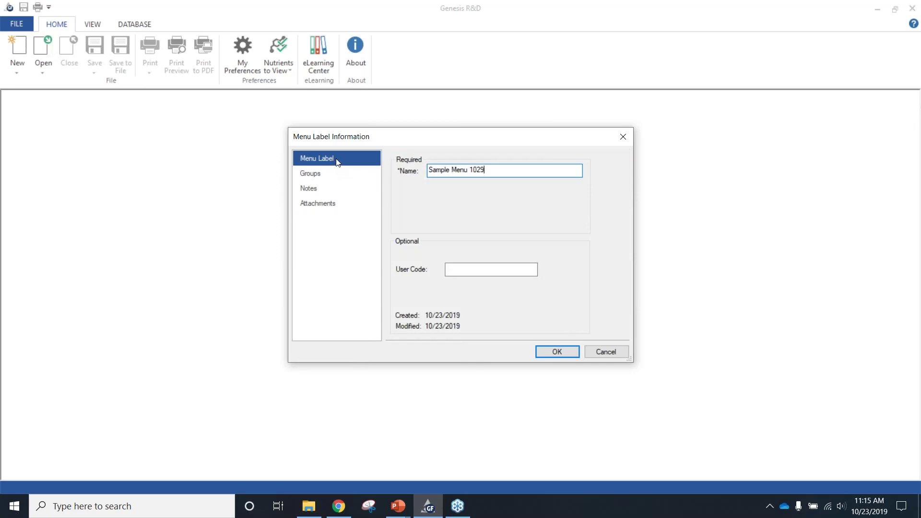
pyautogui.click(555, 350)
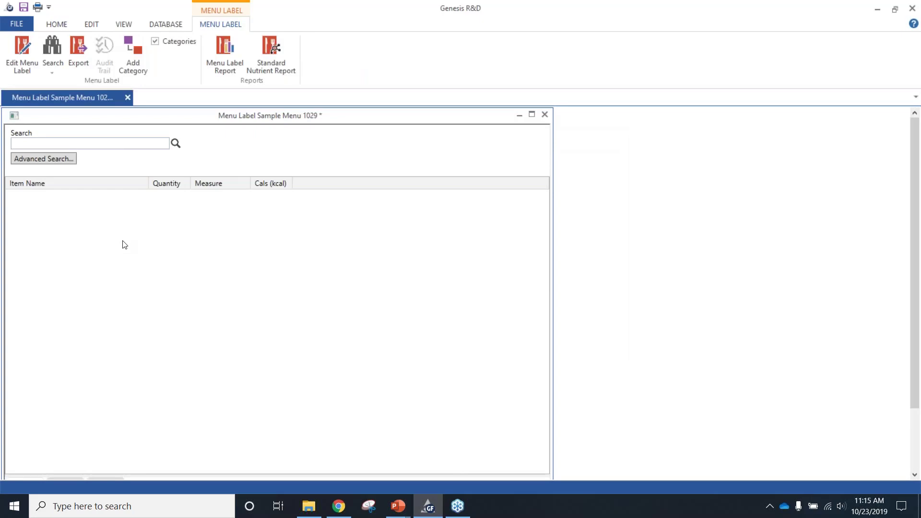
# Search for item code 2 and add "milk, 2%, with vitamins A & D" to the menu label.
pyautogui.click(107, 143)
pyautogui.write('2')
pyautogui.press('Return')
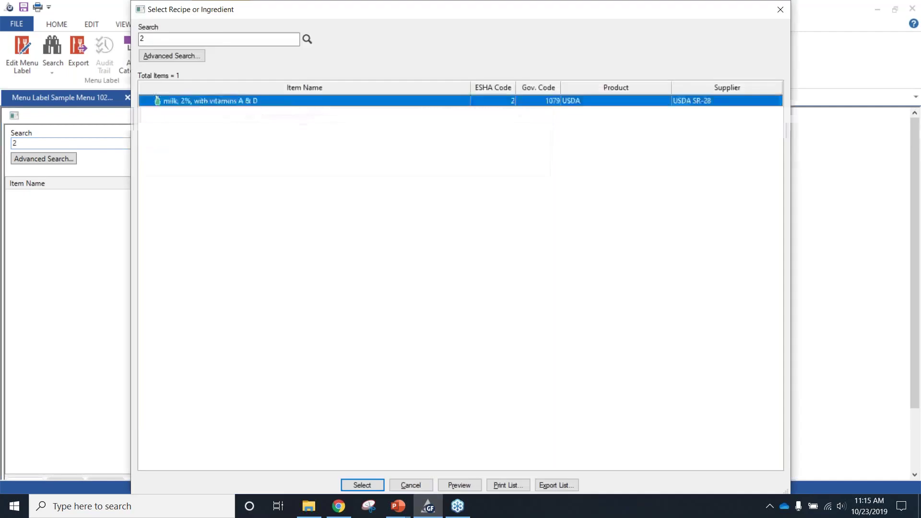
pyautogui.press('Return')
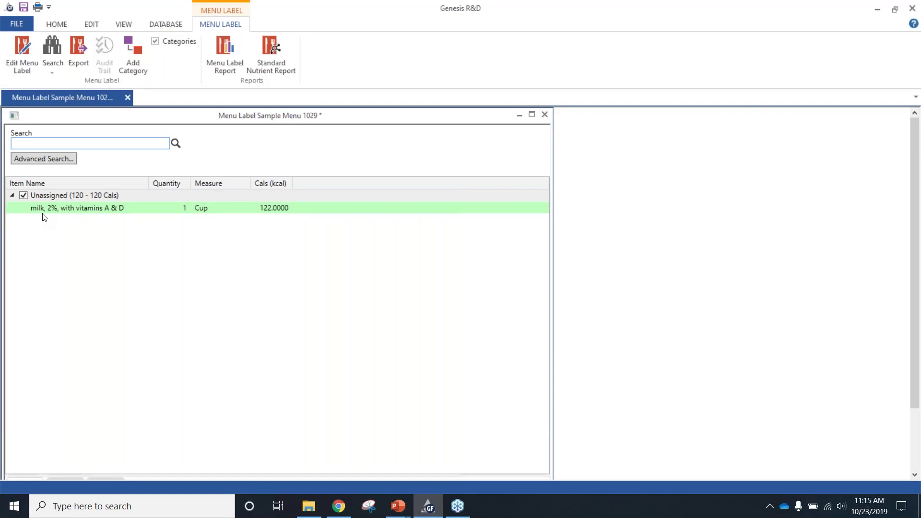
# Add three new categories to the menu label below the Unassigned category.
pyautogui.click(47, 197)
pyautogui.click(136, 69)
pyautogui.click(137, 70)
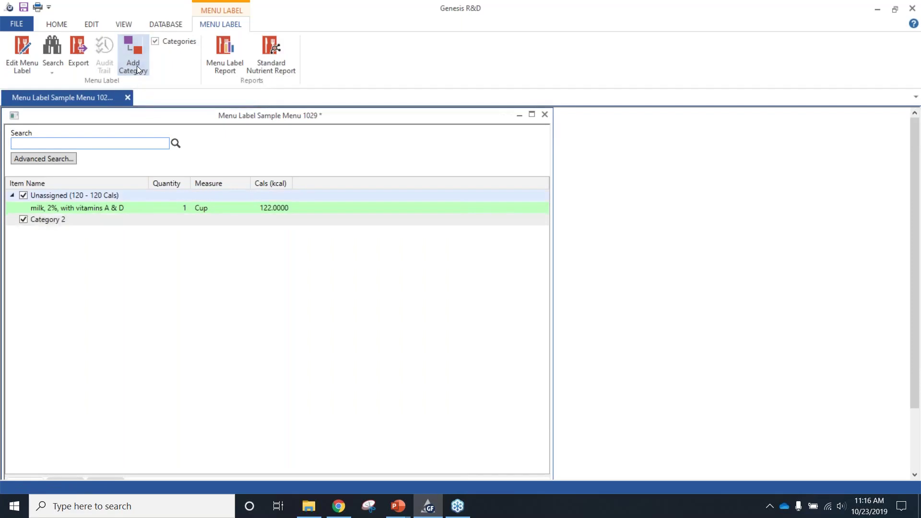
pyautogui.rightClick(83, 303)
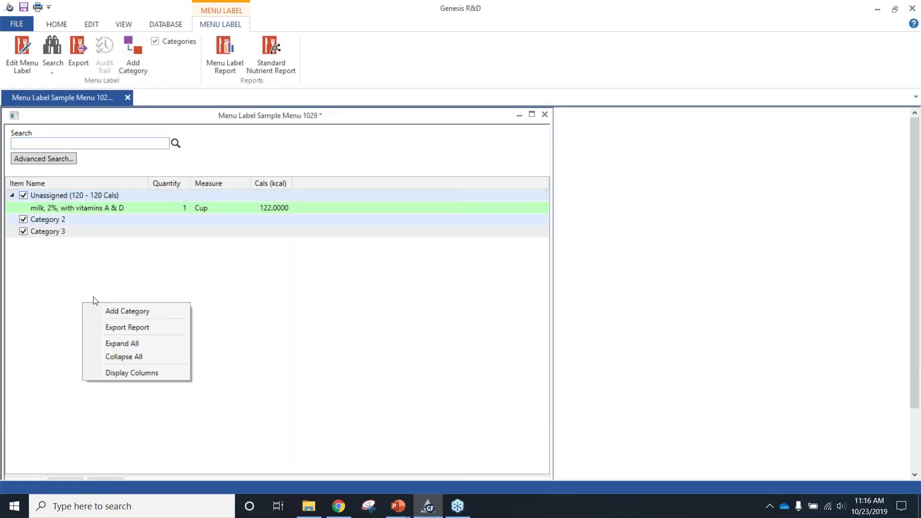
pyautogui.click(115, 312)
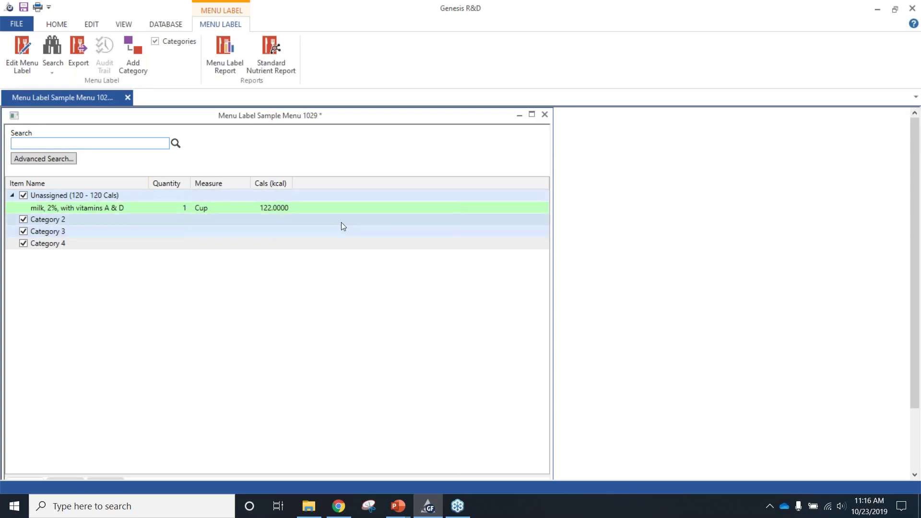
# Rename Category 2 to "Kids", keeping its calorie ranges shown.
pyautogui.click(374, 222)
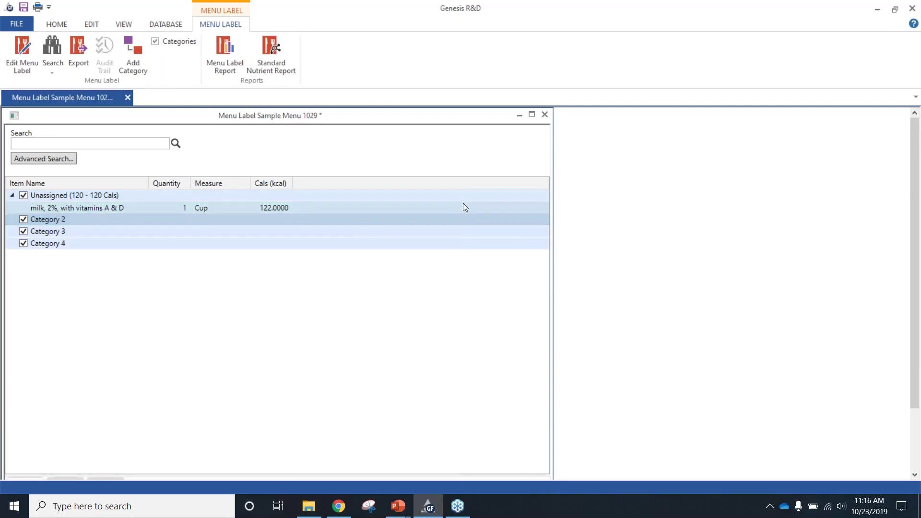
pyautogui.doubleClick(434, 220)
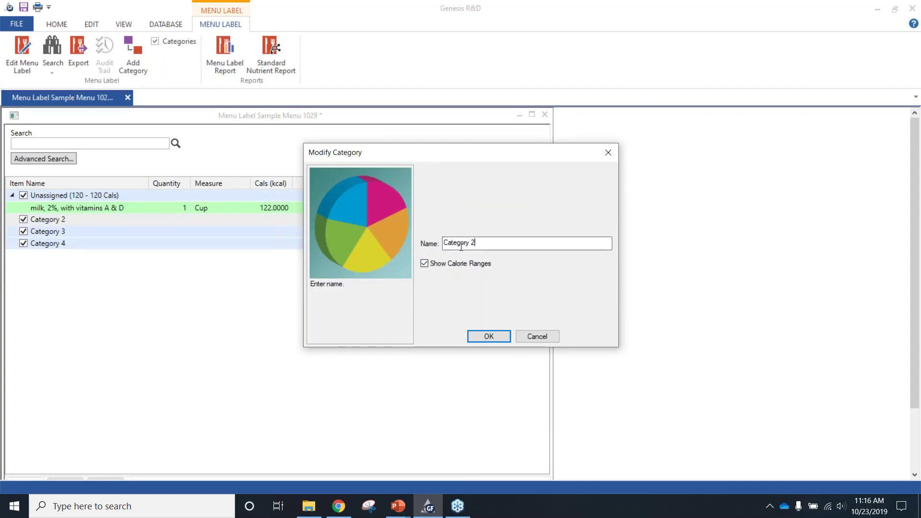
pyautogui.press('BackSpace')
pyautogui.press('BackSpace')
pyautogui.press('BackSpace')
pyautogui.press('BackSpace')
pyautogui.press('BackSpace')
pyautogui.press('BackSpace')
pyautogui.press('BackSpace')
pyautogui.press('BackSpace')
pyautogui.press('BackSpace')
pyautogui.press('BackSpace')
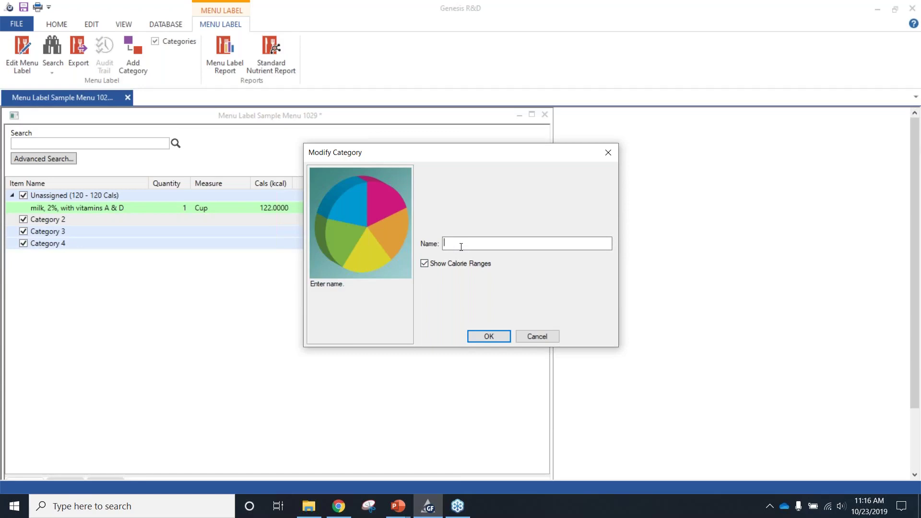
pyautogui.write('Kis')
pyautogui.write('ds')
pyautogui.click(485, 335)
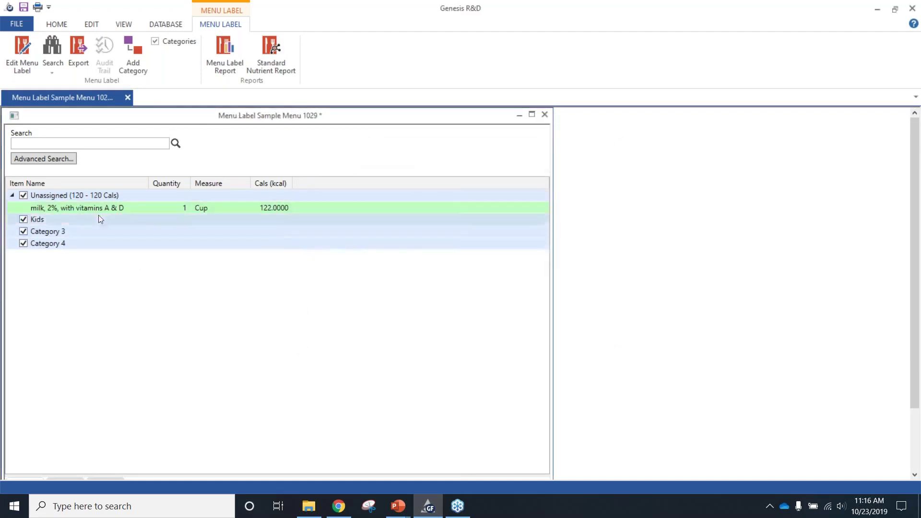
# Search for "kids" and add The Old Spaghetti Factory's "applesauce, kids'" to the Kids category.
pyautogui.click(289, 219)
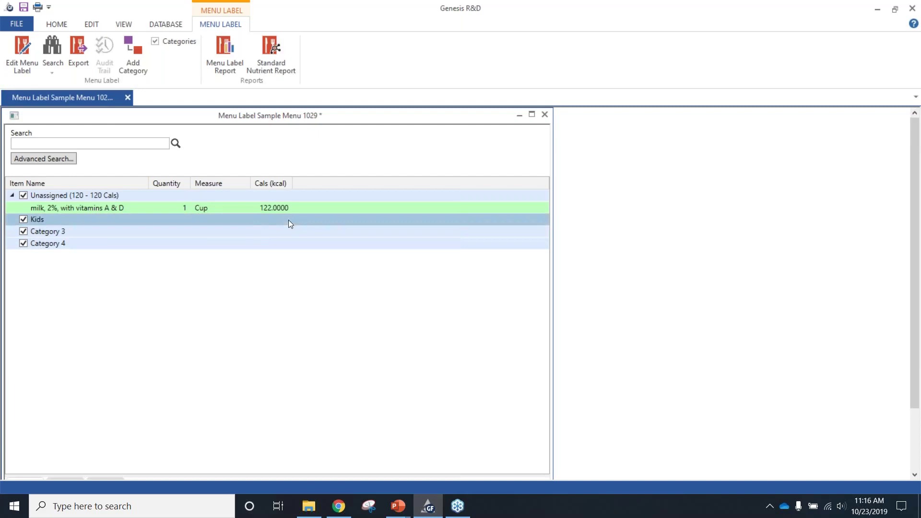
pyautogui.click(105, 146)
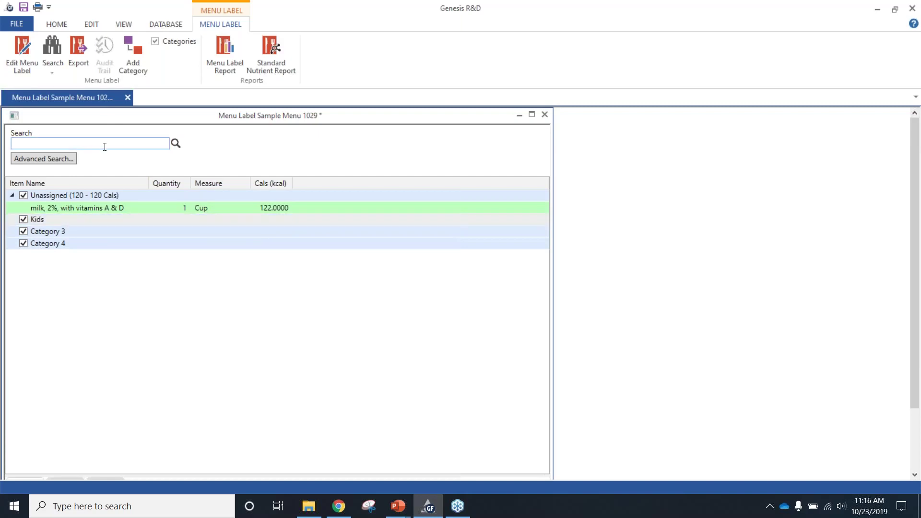
pyautogui.write('kids')
pyautogui.press('Return')
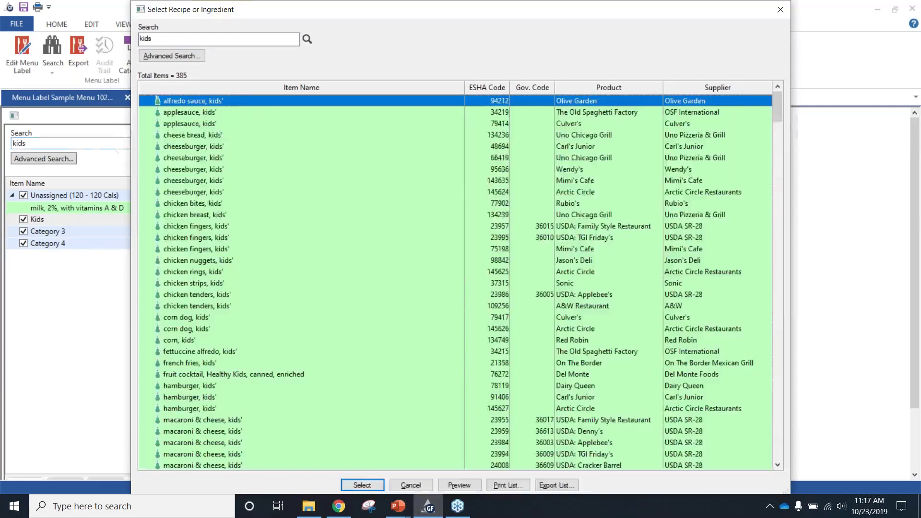
pyautogui.click(207, 113)
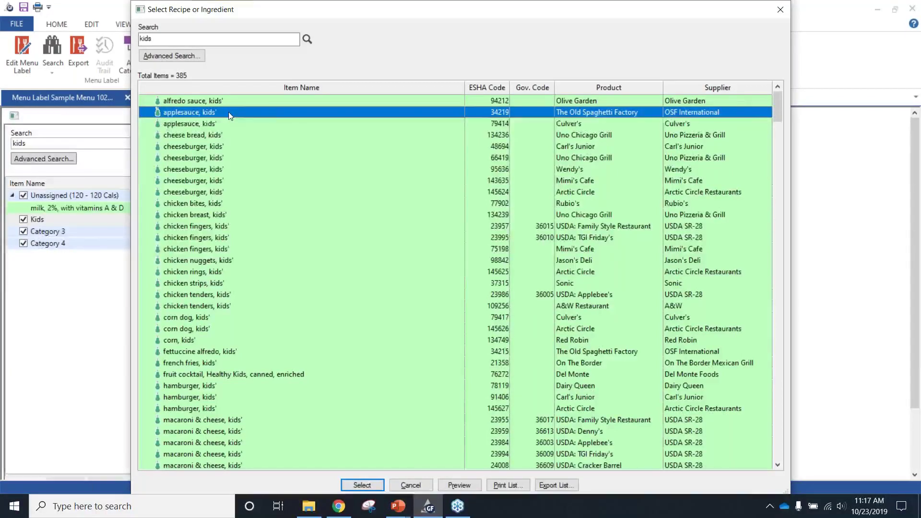
pyautogui.press('Return')
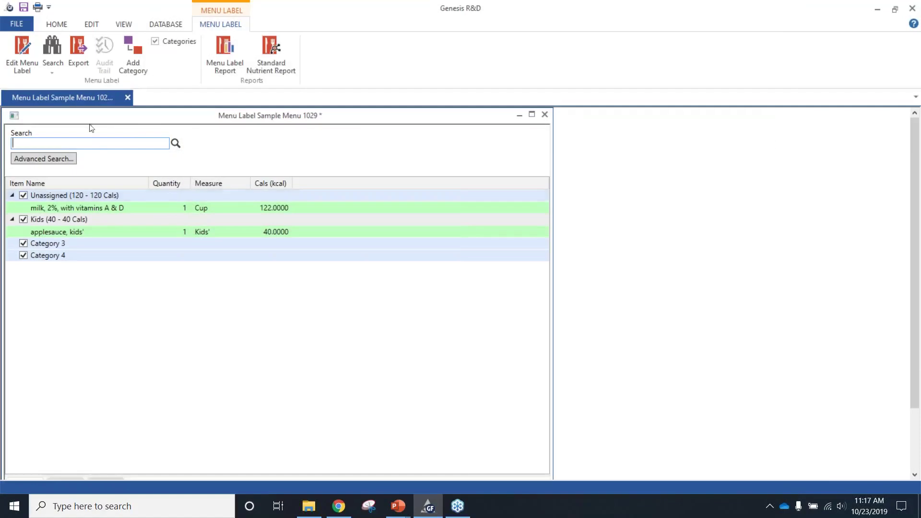
# Search for "kids" again and add the Arctic Circle cheeseburger, chicken bites, chicken breast and Family Style Restaurant chicken fingers together to the Kids category.
pyautogui.click(86, 142)
pyautogui.write('kids')
pyautogui.press('Return')
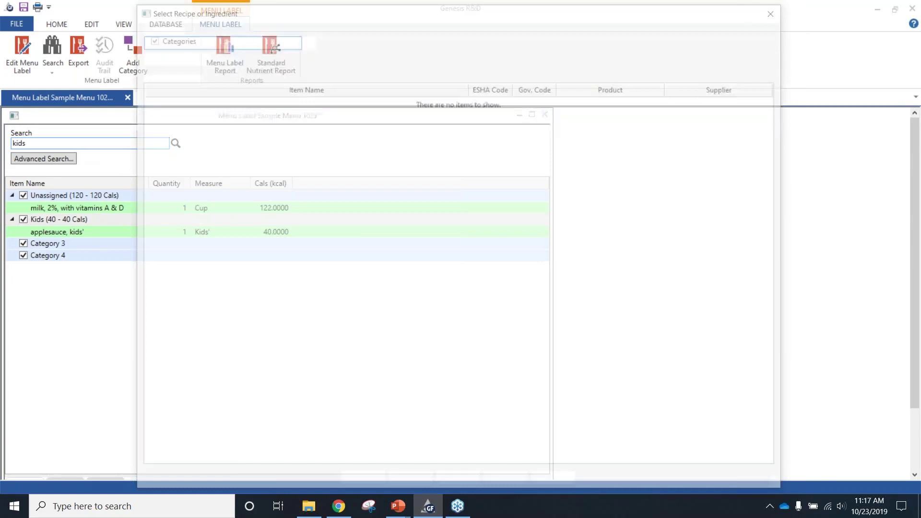
pyautogui.click(205, 194)
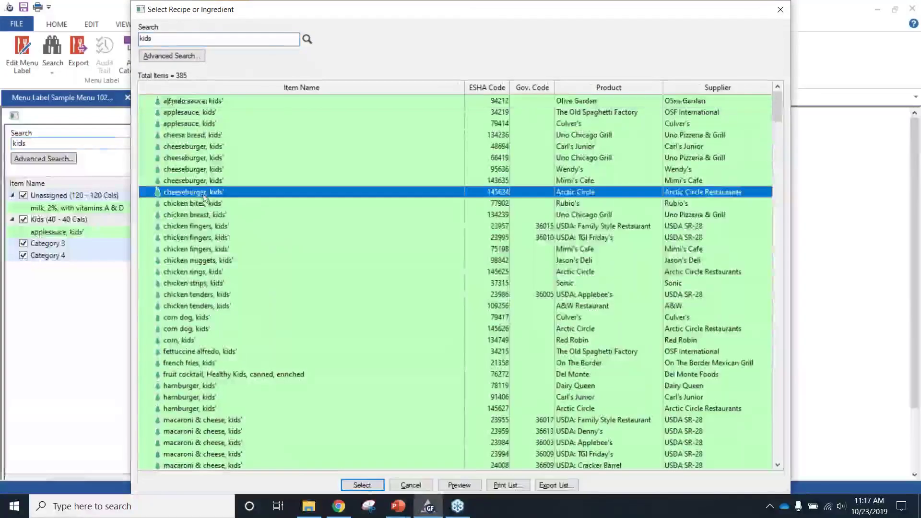
pyautogui.keyDown('shift'); pyautogui.click(198, 227); pyautogui.keyUp('shift')
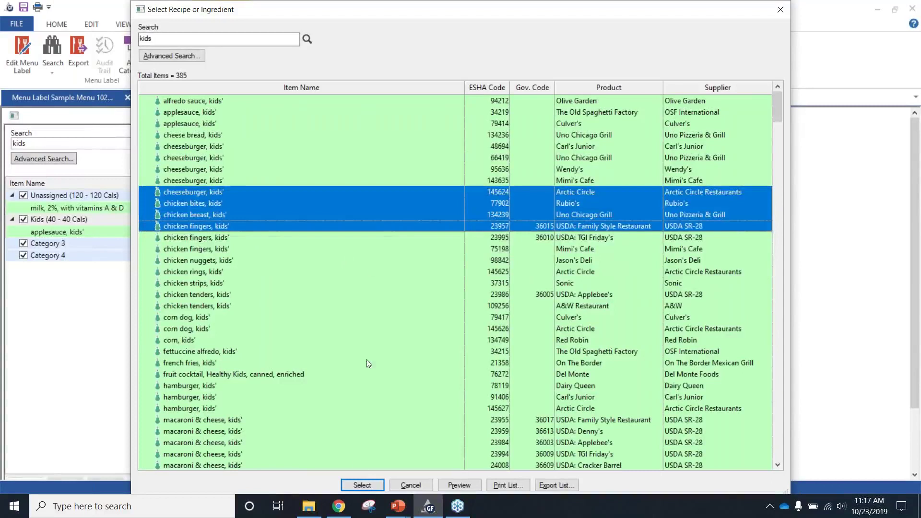
pyautogui.click(362, 485)
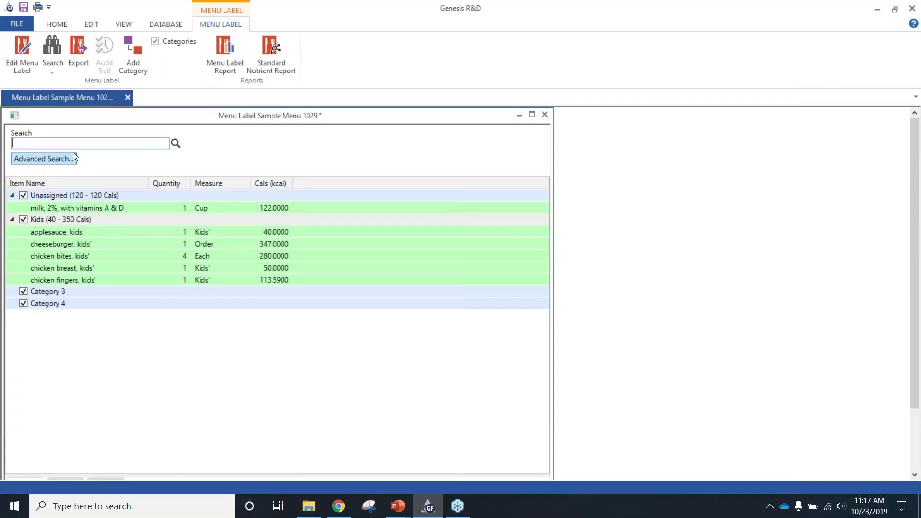
# Search for "muni water" and add "water, municipal tap" to Category 3.
pyautogui.click(337, 292)
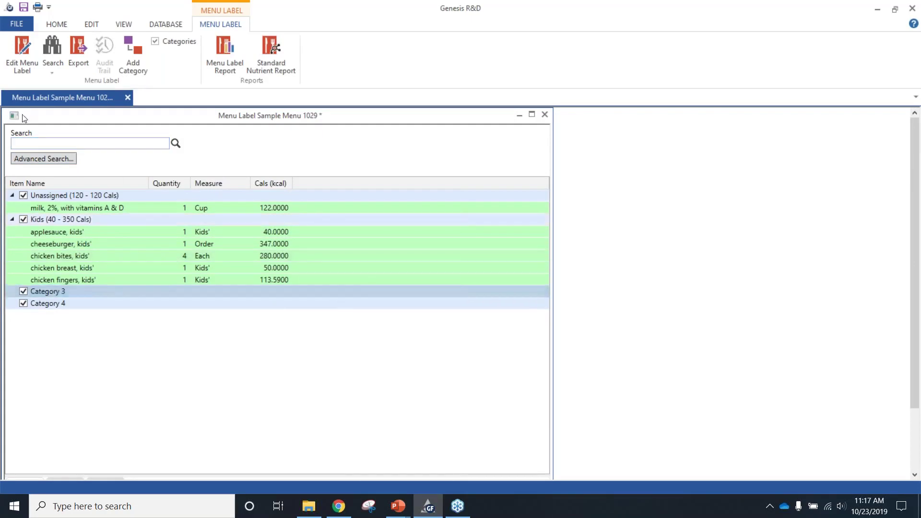
pyautogui.write('muni water')
pyautogui.press('Return')
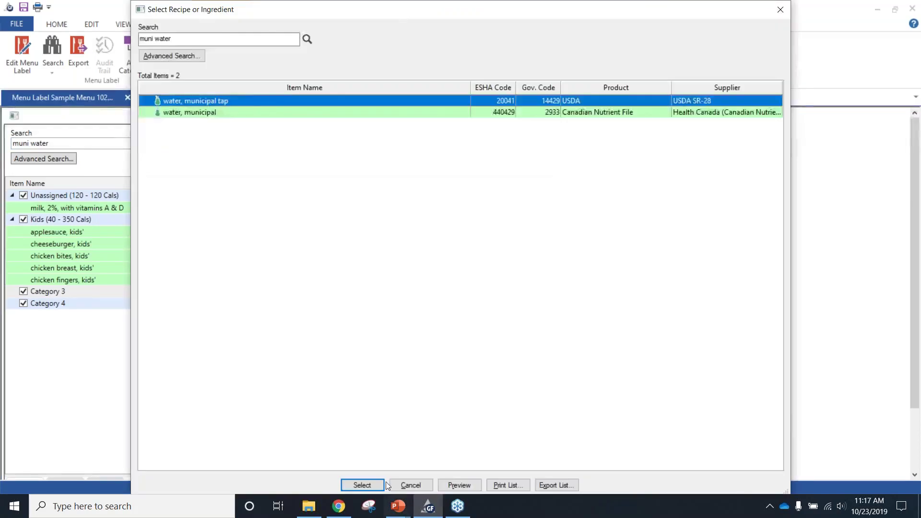
pyautogui.click(378, 485)
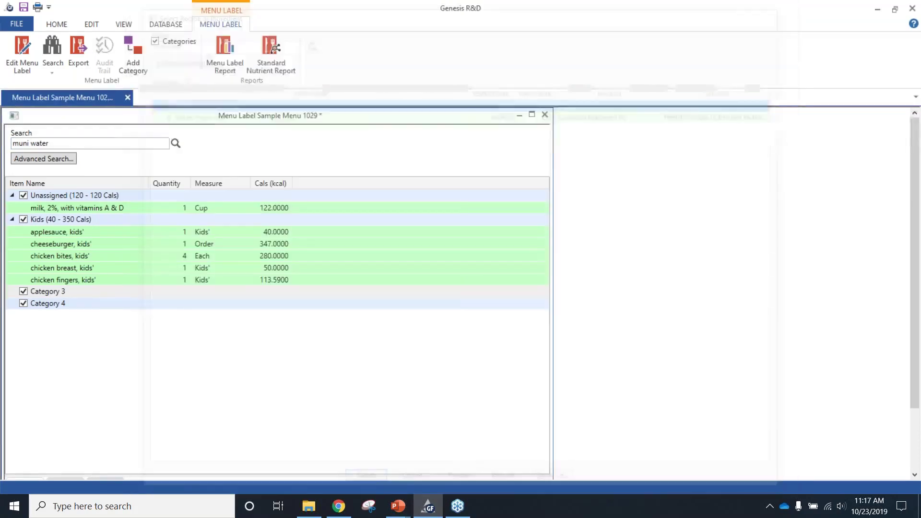
# Move the municipal tap water item from Category 3 into the Kids category.
pyautogui.click(161, 292)
pyautogui.click(163, 305)
pyautogui.moveTo(163, 306); pyautogui.dragTo(166, 220)
pyautogui.moveTo(127, 293); pyautogui.dragTo(122, 234)
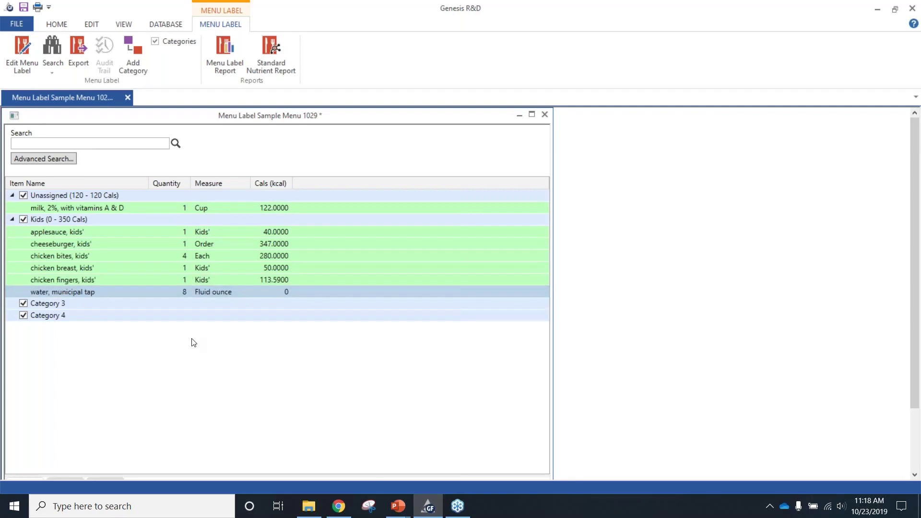
# Modify the applesauce item in the Kids category, setting its measure to Cup and its price to 2.00.
pyautogui.rightClick(421, 232)
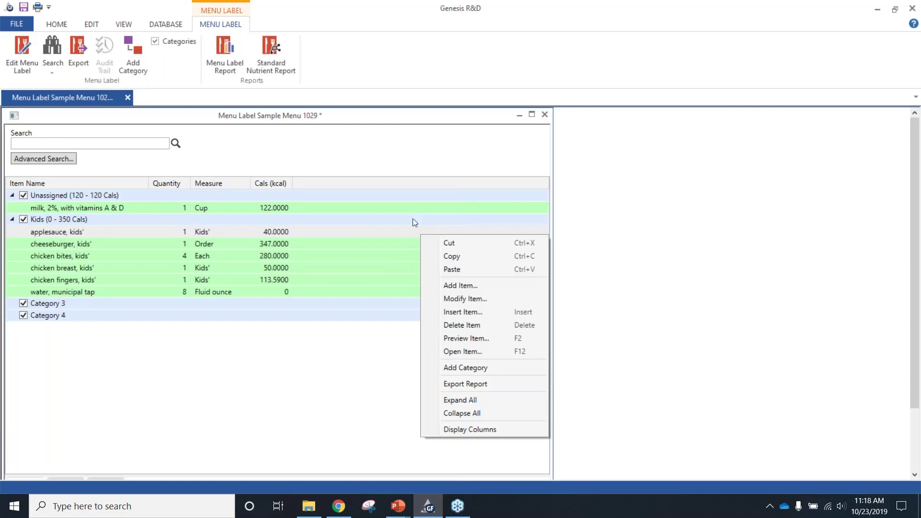
pyautogui.click(508, 299)
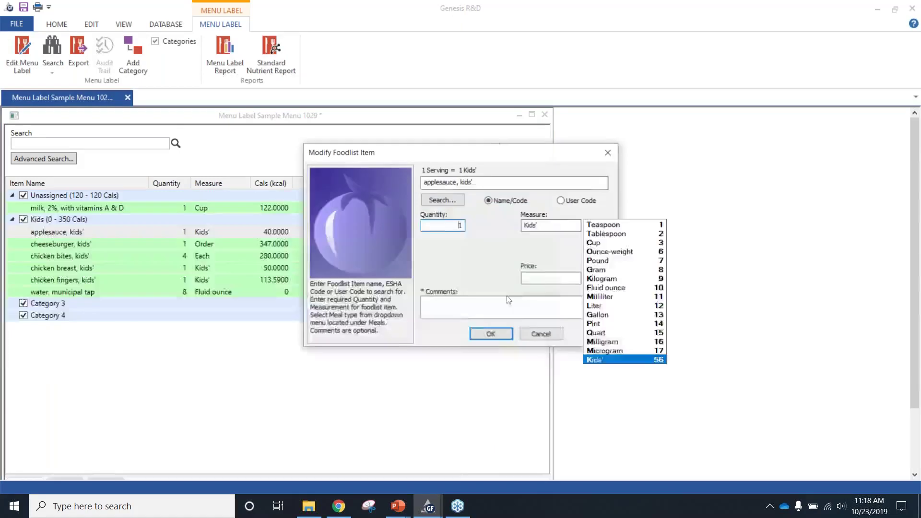
pyautogui.moveTo(485, 150); pyautogui.dragTo(464, 151)
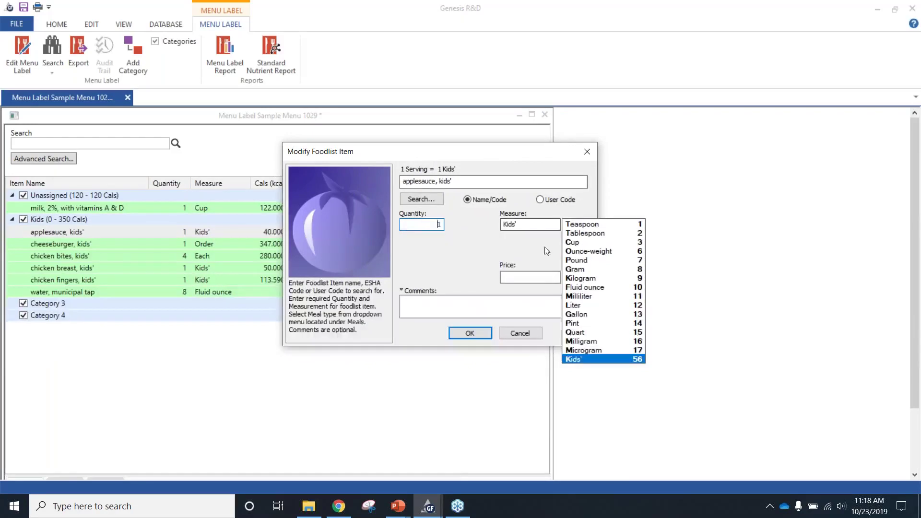
pyautogui.click(552, 224)
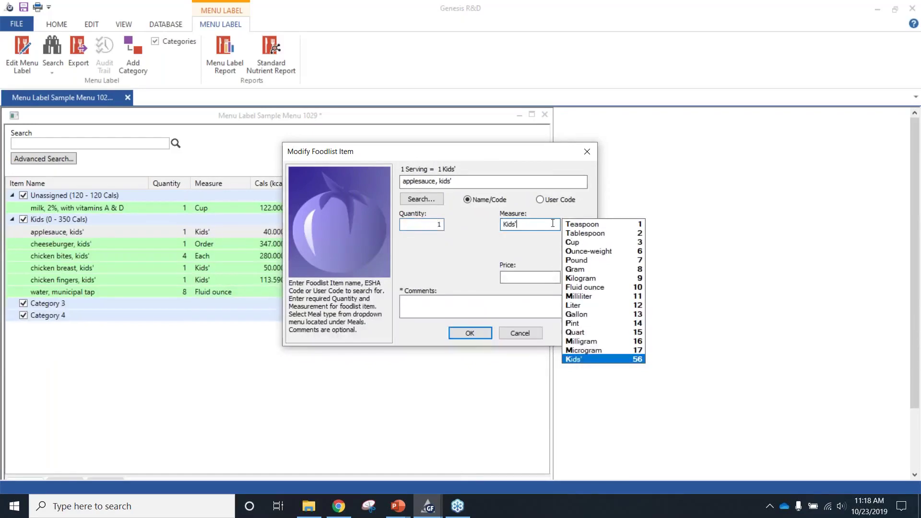
pyautogui.click(572, 242)
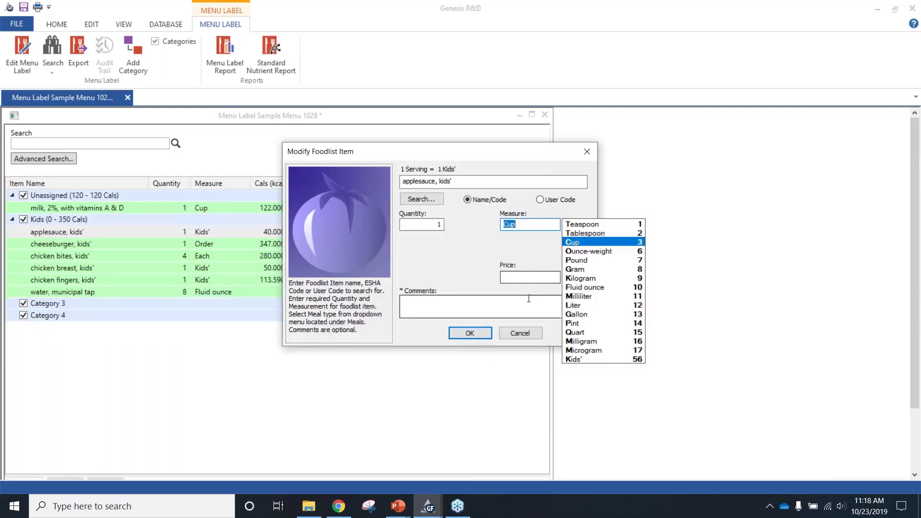
pyautogui.click(522, 274)
pyautogui.write('2.00')
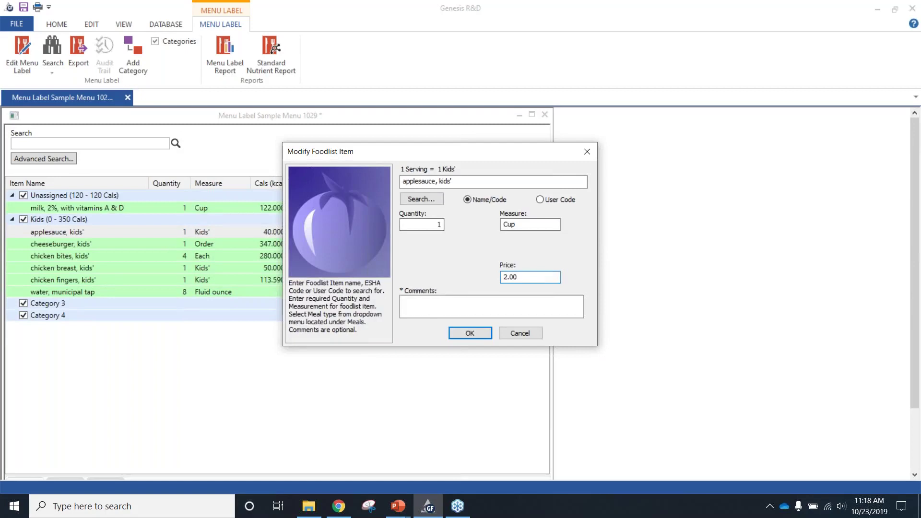
# Add the comment "Kid's meals include choice of two sides" to the applesauce item and apply the item changes.
pyautogui.click(433, 313)
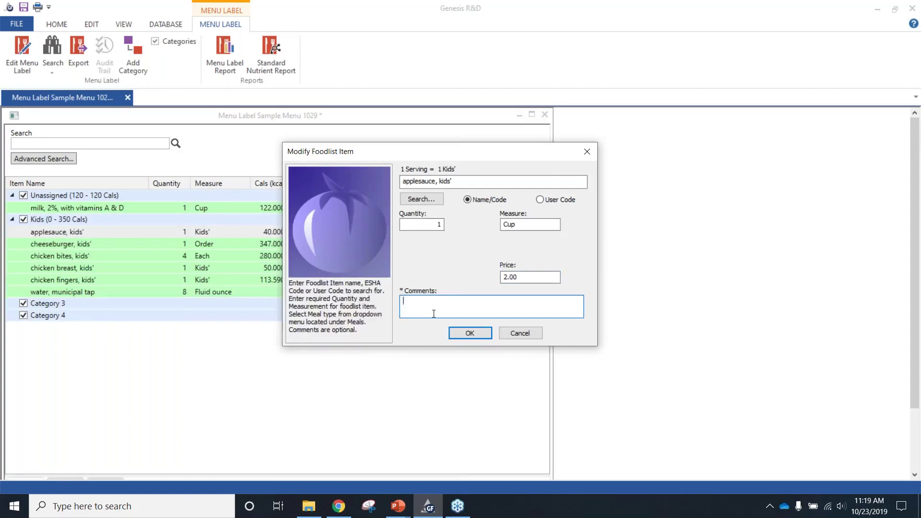
pyautogui.write("Kid's meals include choice of two side")
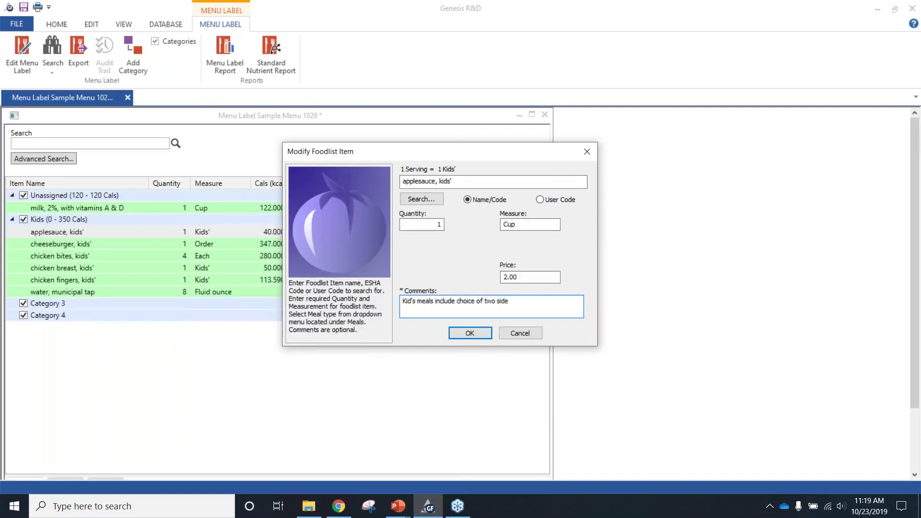
pyautogui.write('s')
pyautogui.click(479, 331)
pyautogui.click(193, 229)
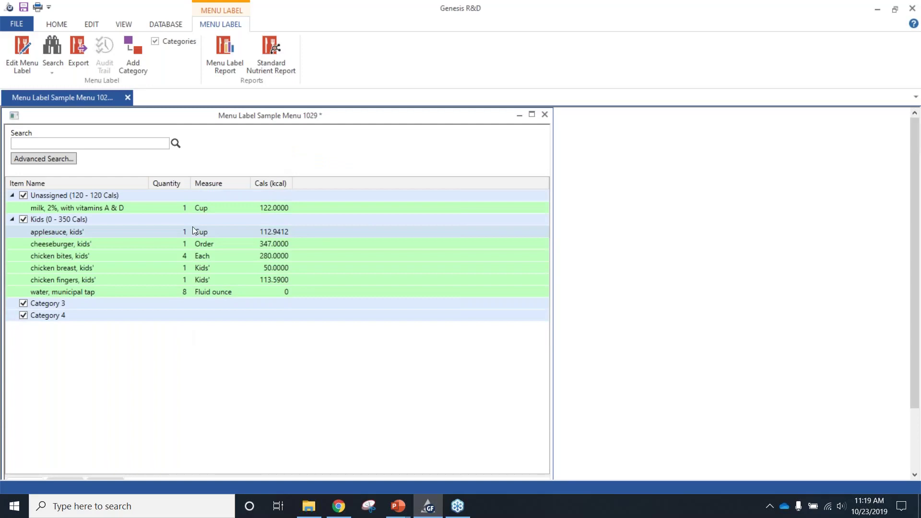
pyautogui.doubleClick(311, 241)
pyautogui.click(531, 338)
pyautogui.click(530, 338)
# Open the kids' applesauce ingredient record from the menu label and enter "Applesauce" as its common name.
pyautogui.rightClick(378, 234)
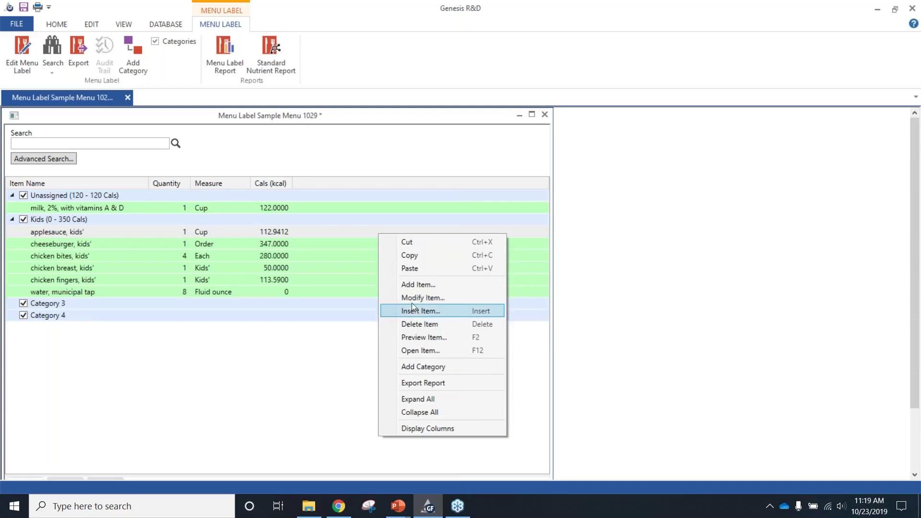
pyautogui.click(415, 352)
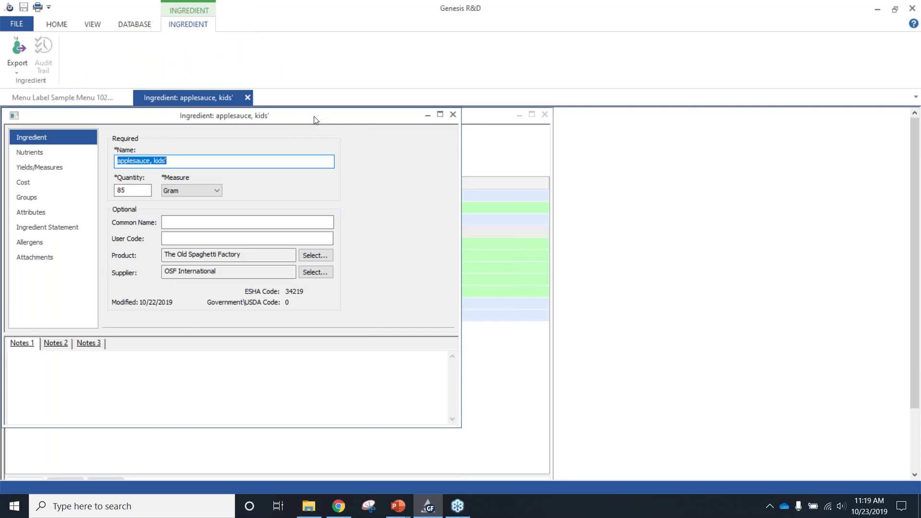
pyautogui.click(233, 222)
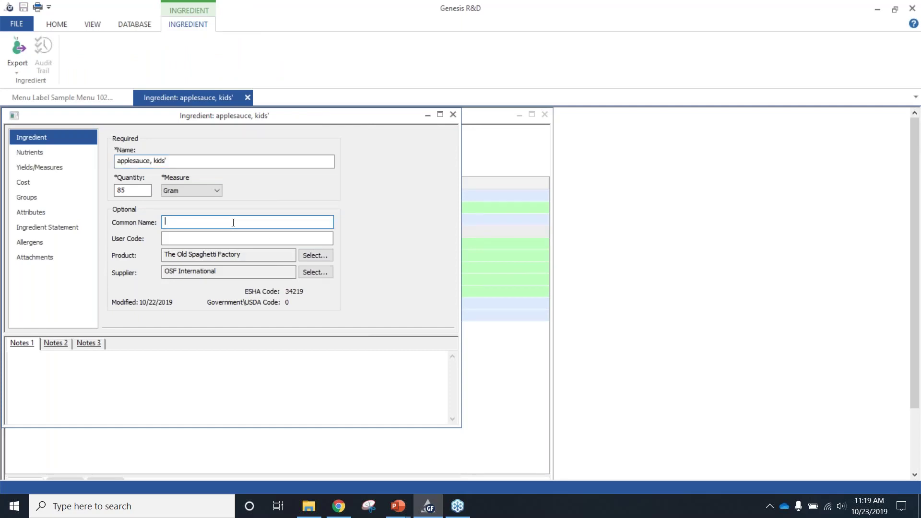
pyautogui.write('Apple')
pyautogui.write('su')
pyautogui.write('uc')
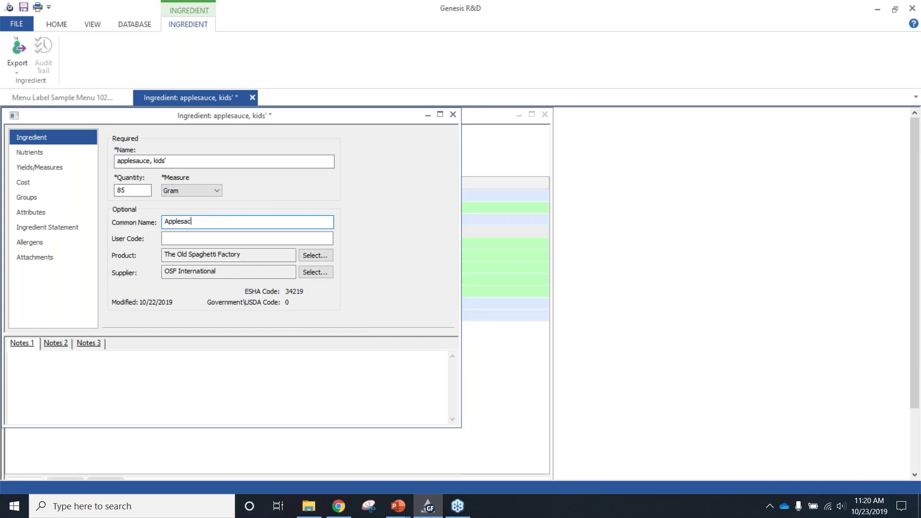
pyautogui.write('e')
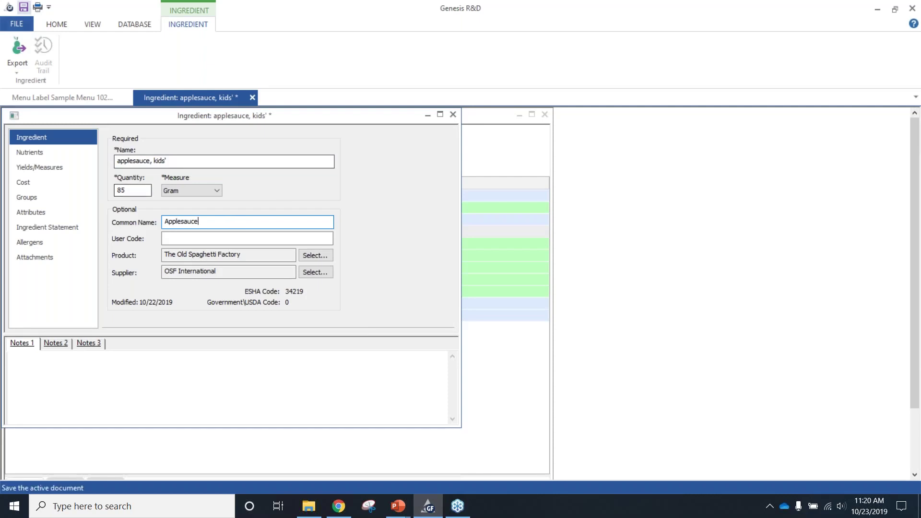
# Save the applesauce ingredient, accept the save notices and close its record.
pyautogui.click(23, 7)
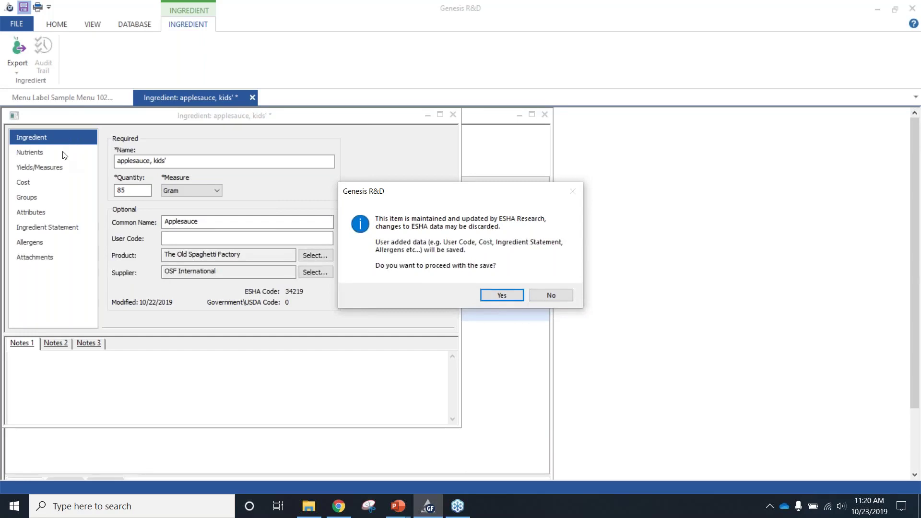
pyautogui.click(493, 293)
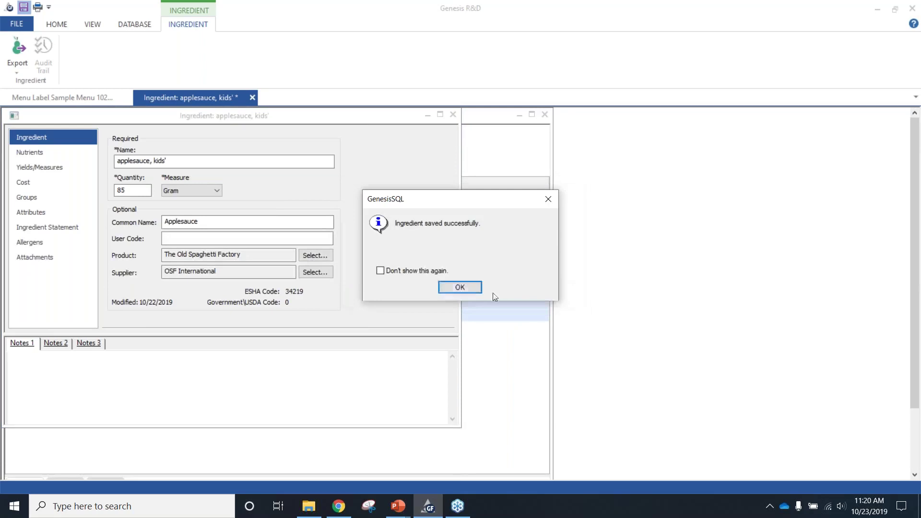
pyautogui.click(442, 287)
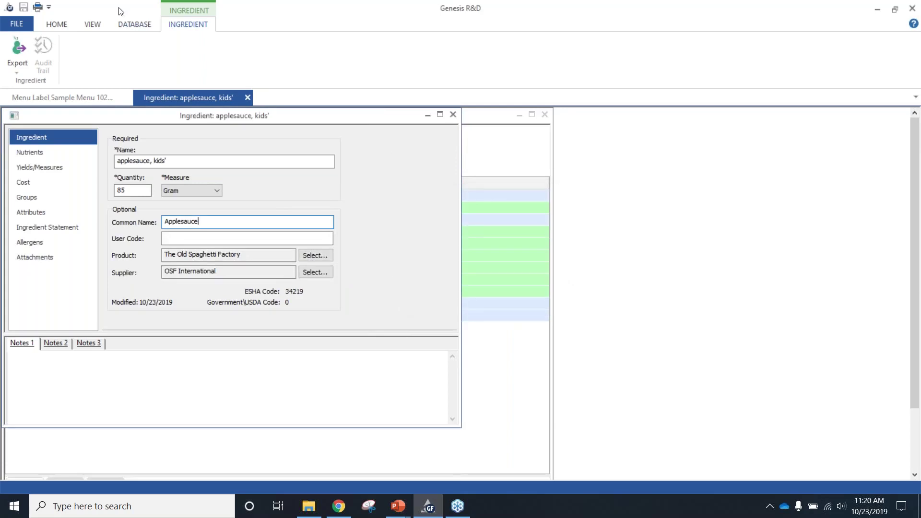
pyautogui.click(453, 115)
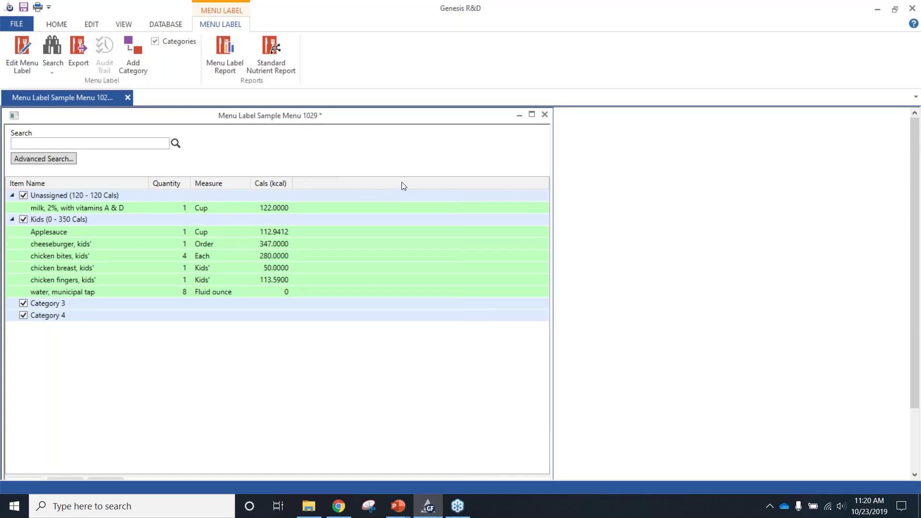
# Open the display column settings of the menu label and enable the Price (Menu Label Only) column.
pyautogui.rightClick(459, 361)
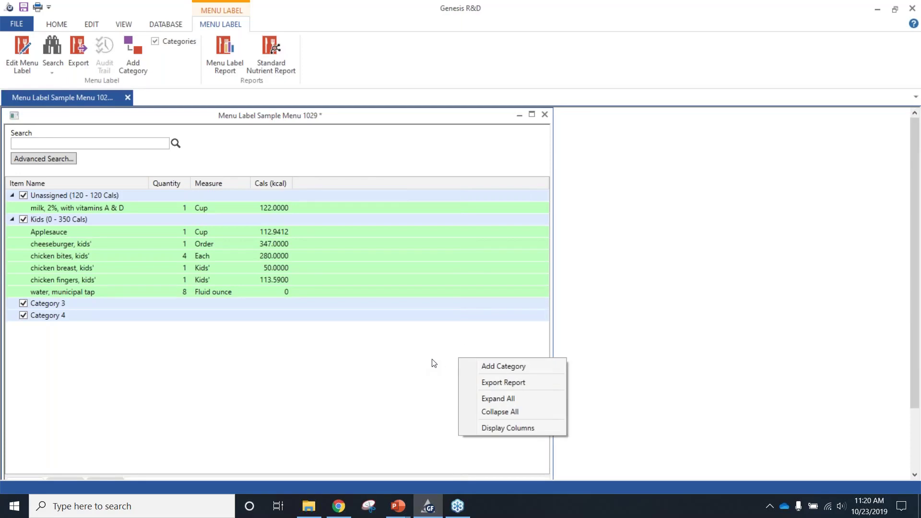
pyautogui.click(504, 428)
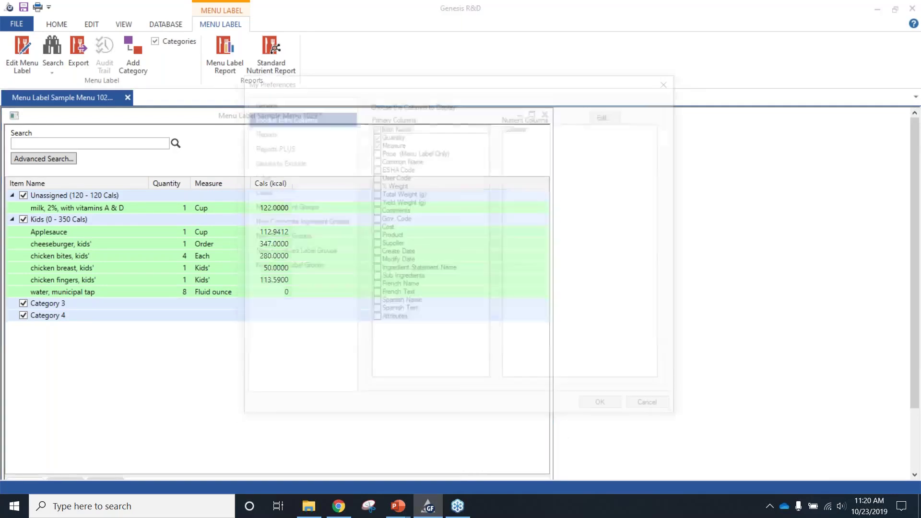
pyautogui.click(376, 154)
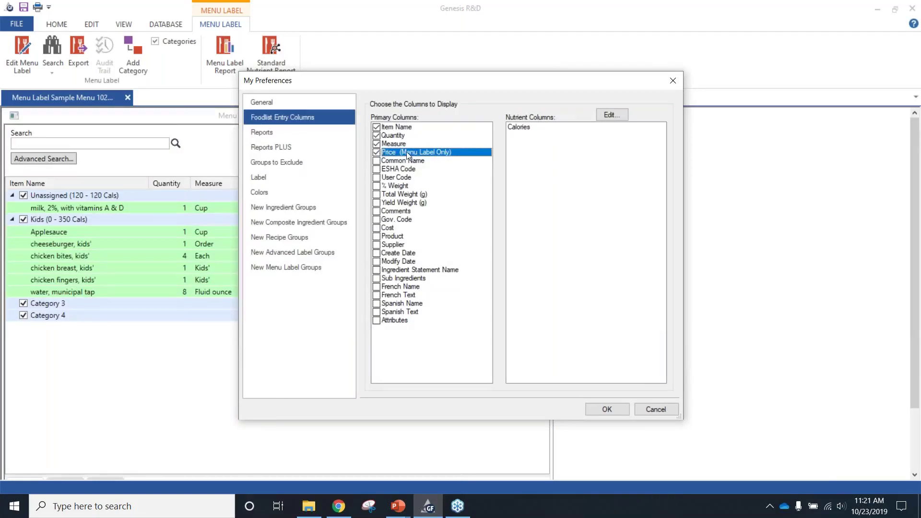
# Remove Calories from the nutrient columns shown in the food list.
pyautogui.click(612, 115)
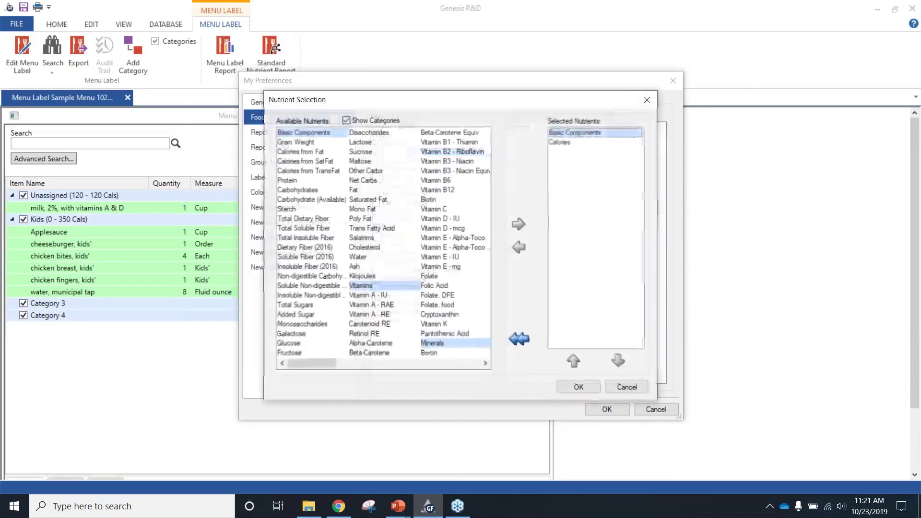
pyautogui.click(565, 143)
pyautogui.doubleClick(565, 143)
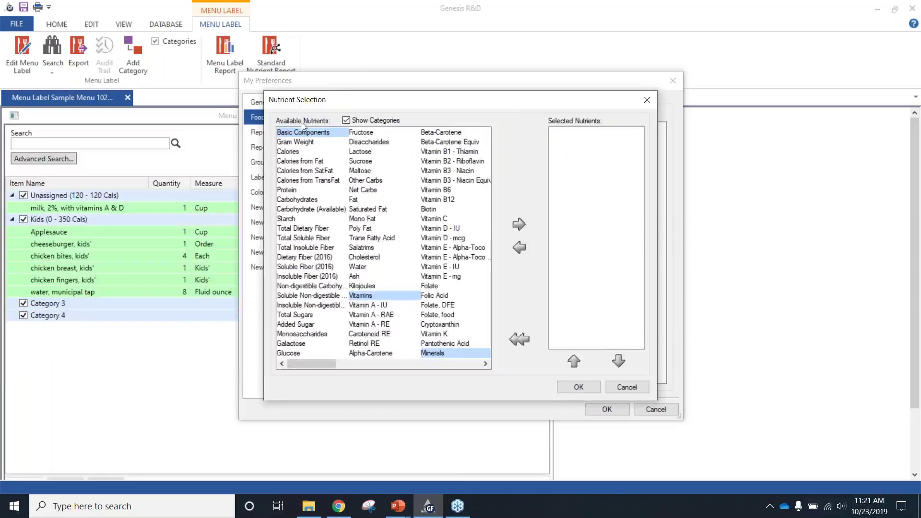
pyautogui.click(577, 386)
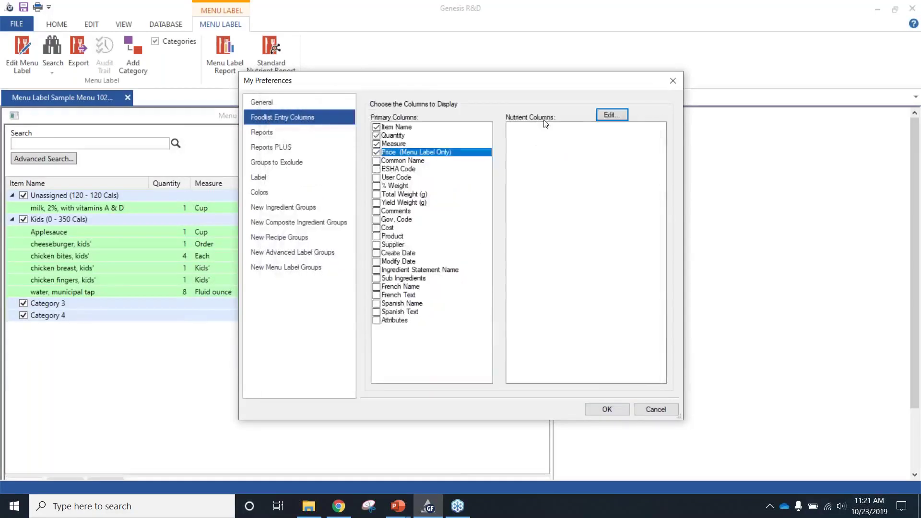
# Add Calories back to the displayed nutrient columns and apply the column preferences.
pyautogui.click(610, 115)
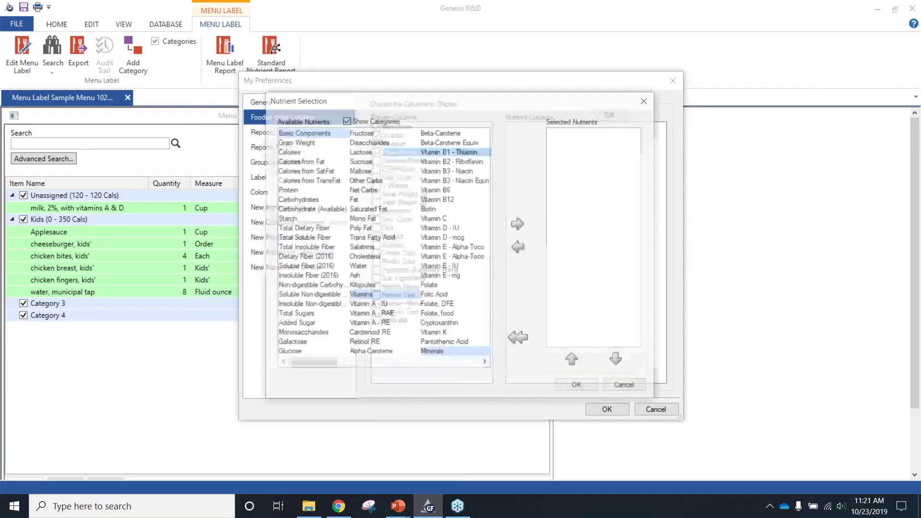
pyautogui.click(291, 151)
pyautogui.doubleClick(291, 152)
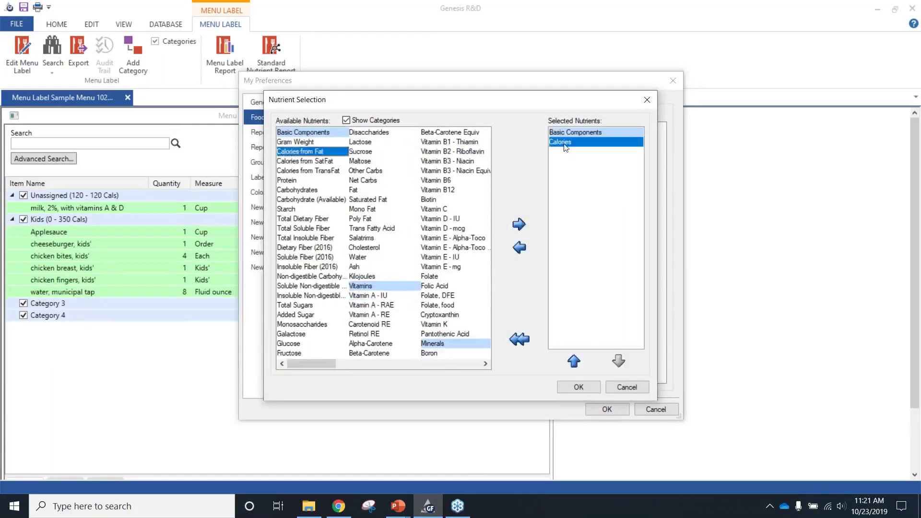
pyautogui.click(586, 386)
pyautogui.click(602, 408)
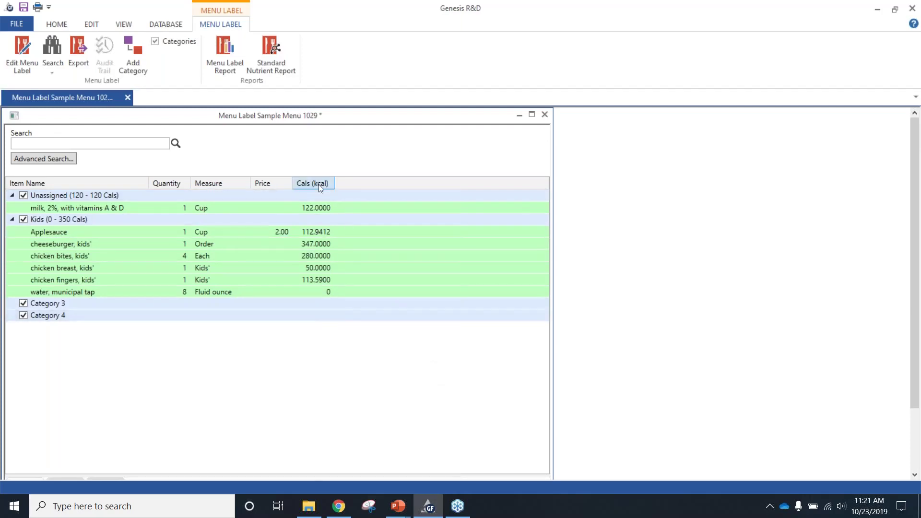
# Close the command prompt window and decline the Lenovo Vantage updates, leaving the preferences without changes.
pyautogui.click(62, 22)
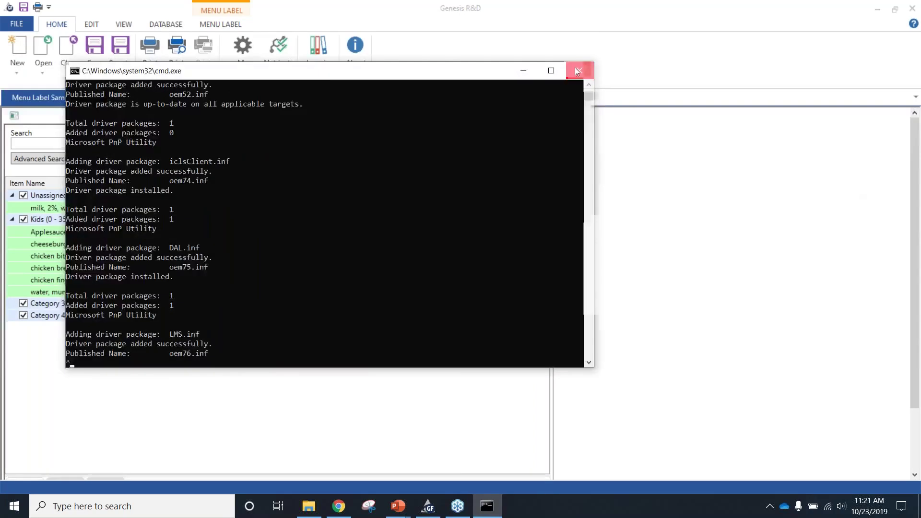
pyautogui.click(577, 71)
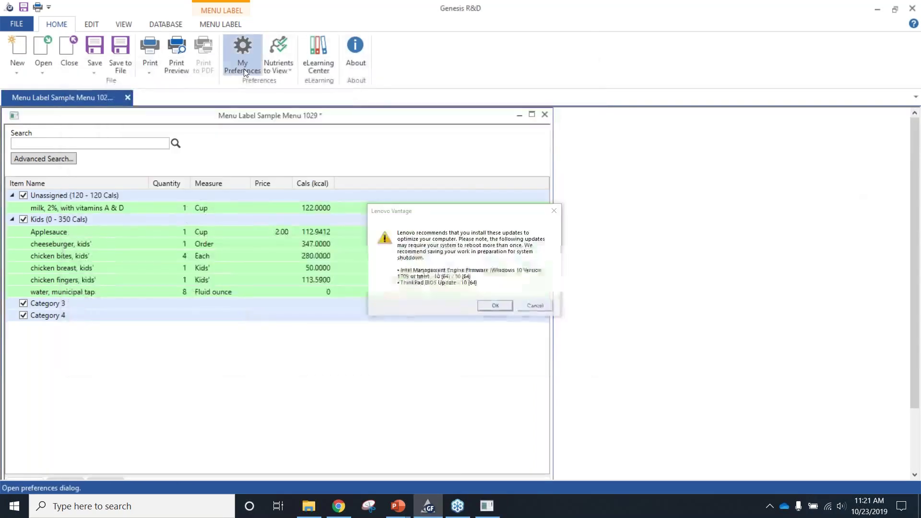
pyautogui.click(243, 68)
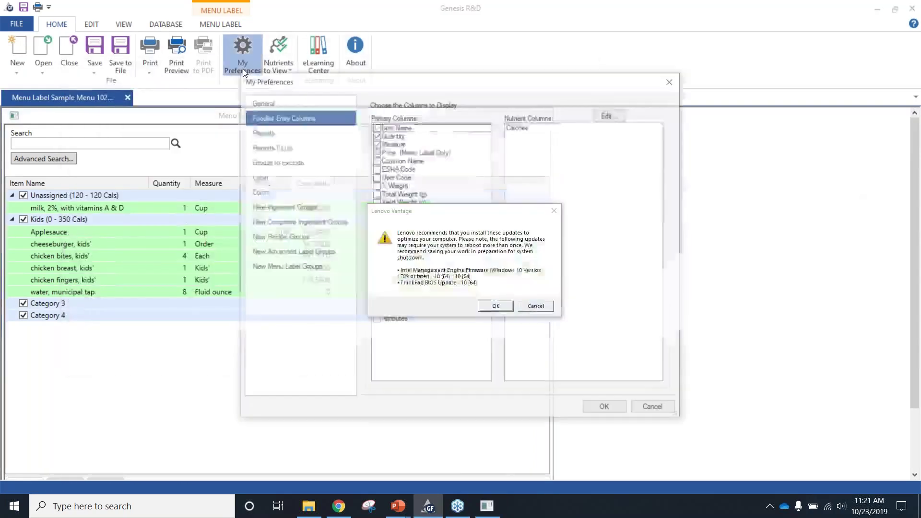
pyautogui.click(534, 308)
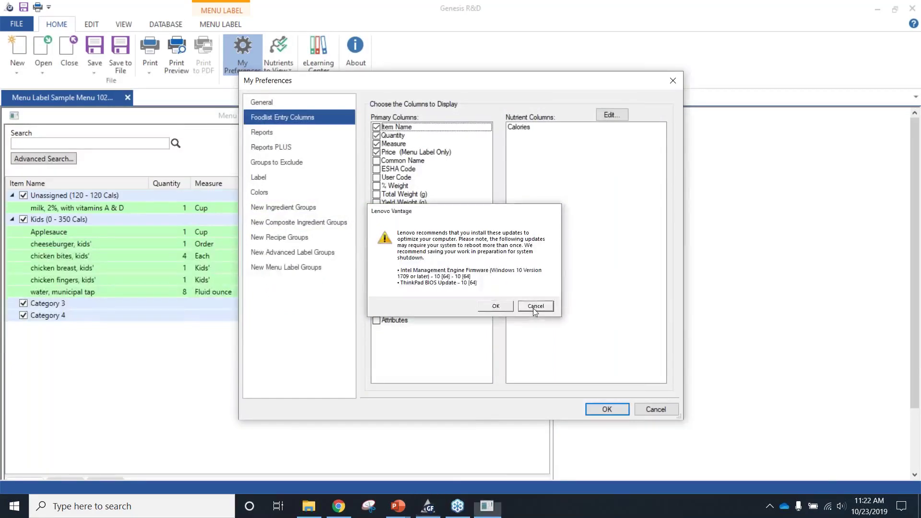
pyautogui.click(655, 409)
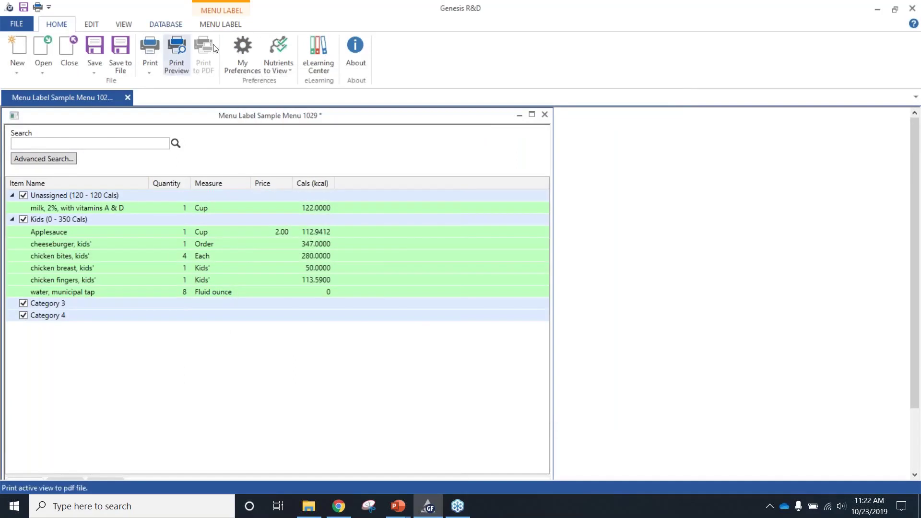
# Set the decimal places for nutrient information to 0 in the general preferences and apply the change.
pyautogui.click(240, 70)
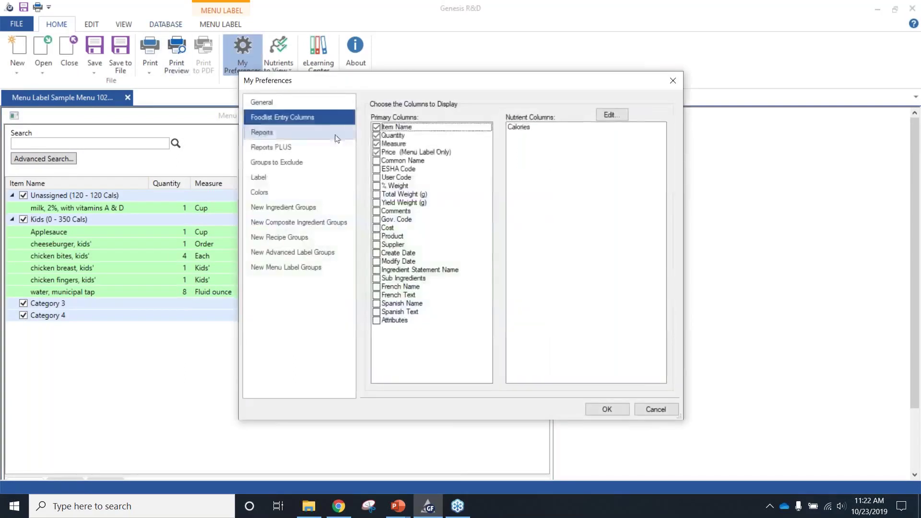
pyautogui.click(309, 108)
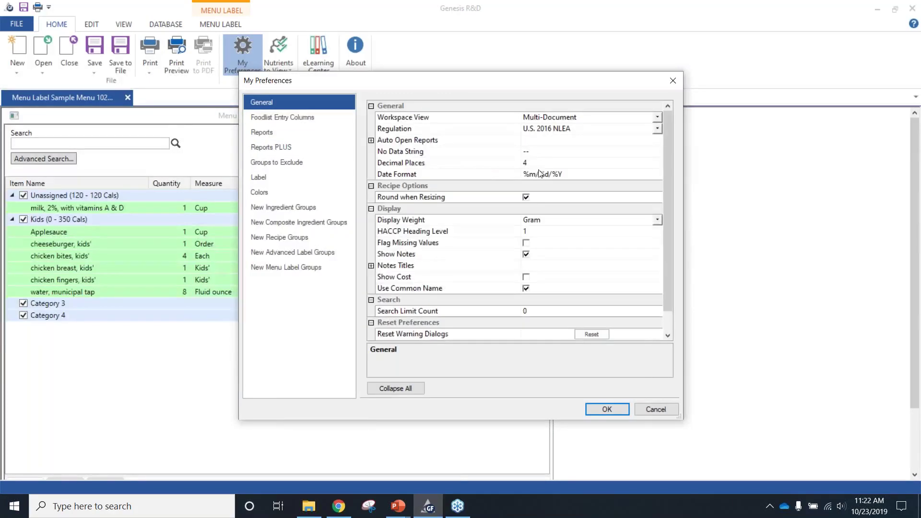
pyautogui.click(536, 163)
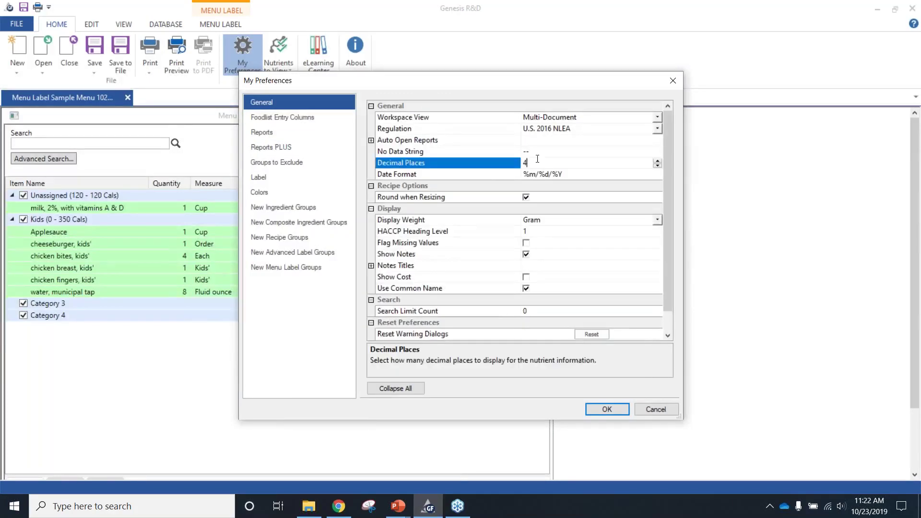
pyautogui.press('BackSpace')
pyautogui.write('0')
pyautogui.click(608, 411)
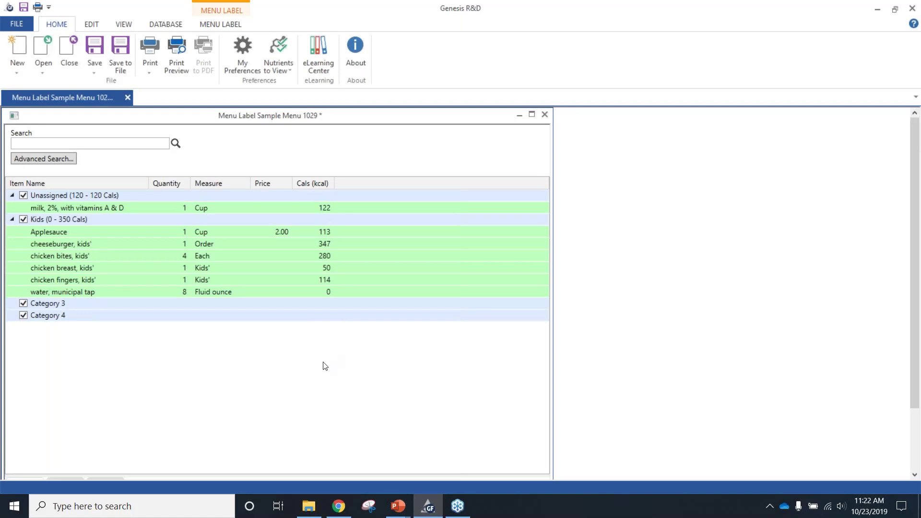
# Close the menu label Sample Menu 1029 and open the existing menu label Webinar Menu Label 201910.
pyautogui.click(549, 116)
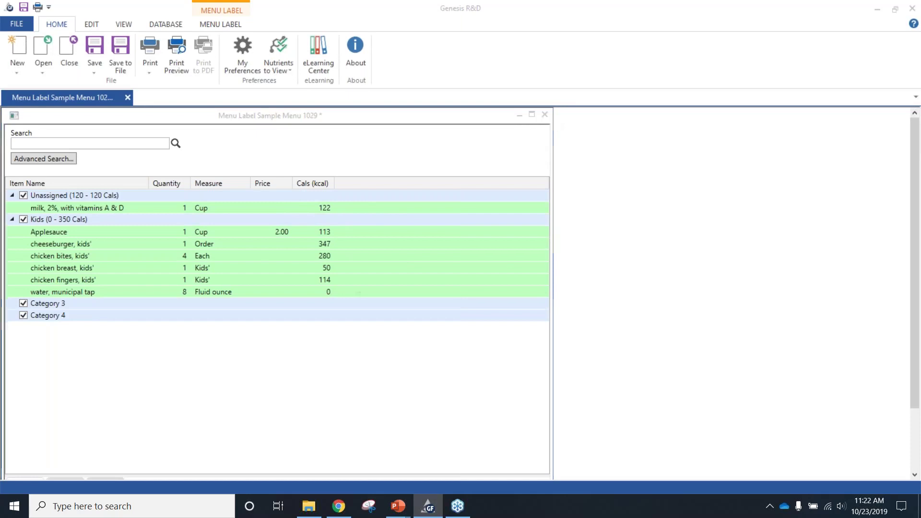
pyautogui.click(490, 278)
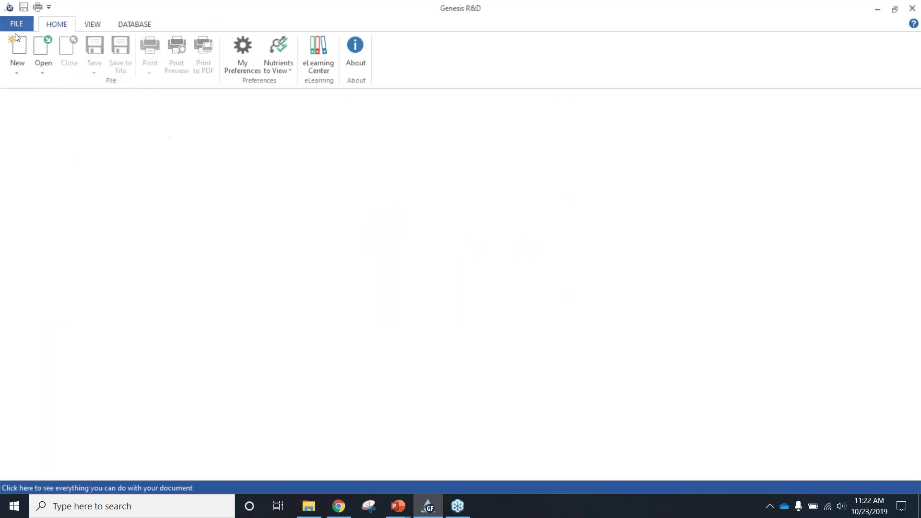
pyautogui.click(41, 63)
pyautogui.click(62, 136)
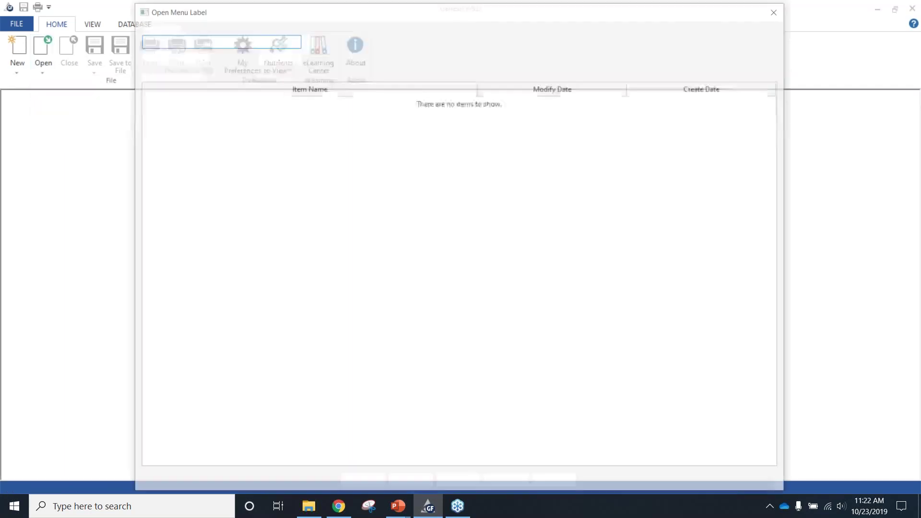
pyautogui.click(220, 101)
pyautogui.press('Return')
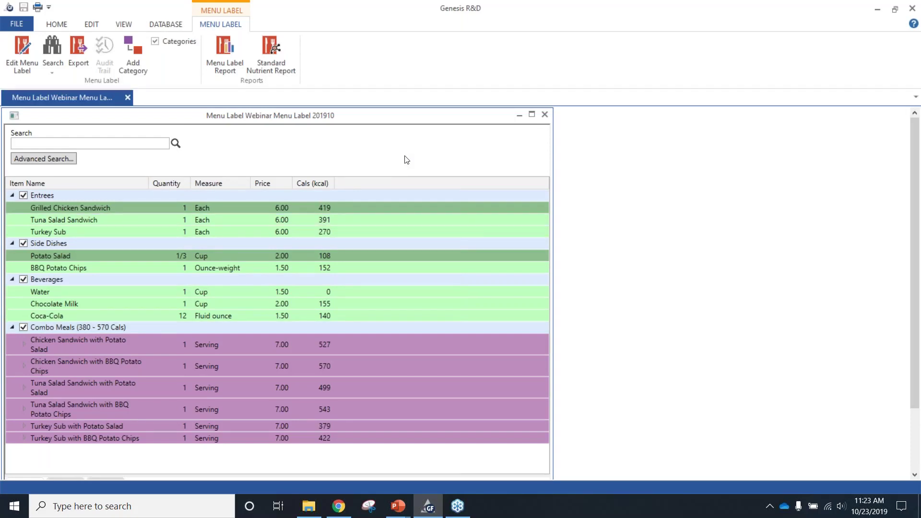
# Modify the Beverages category so that it shows calorie ranges.
pyautogui.rightClick(452, 277)
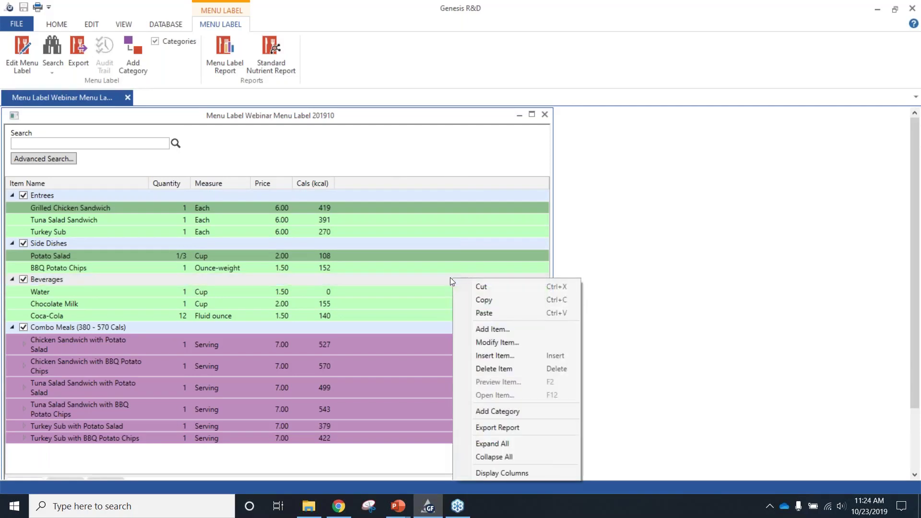
pyautogui.click(489, 340)
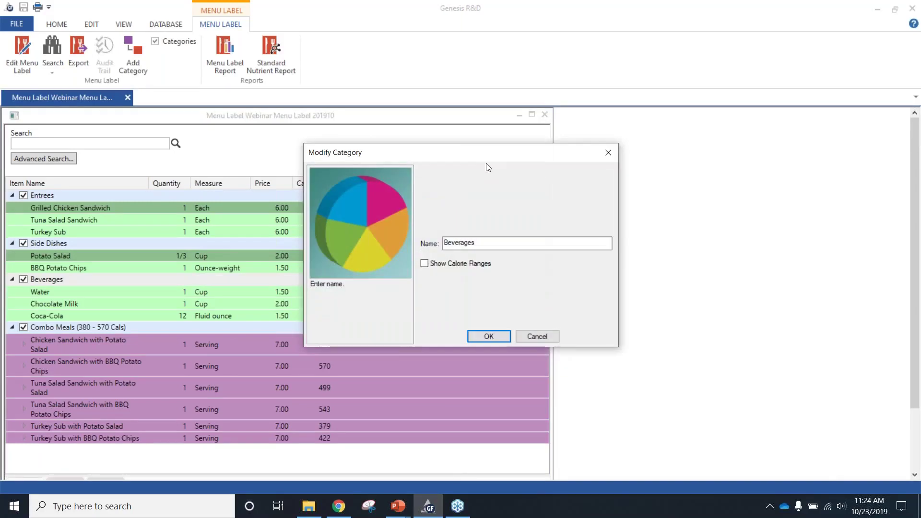
pyautogui.click(428, 264)
pyautogui.click(480, 335)
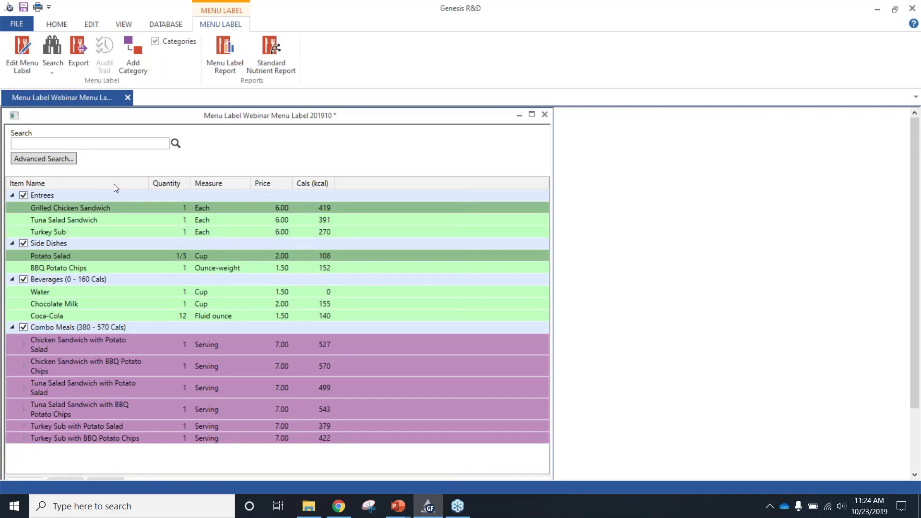
# Rename the Entrees category as Sandwiches.
pyautogui.rightClick(415, 197)
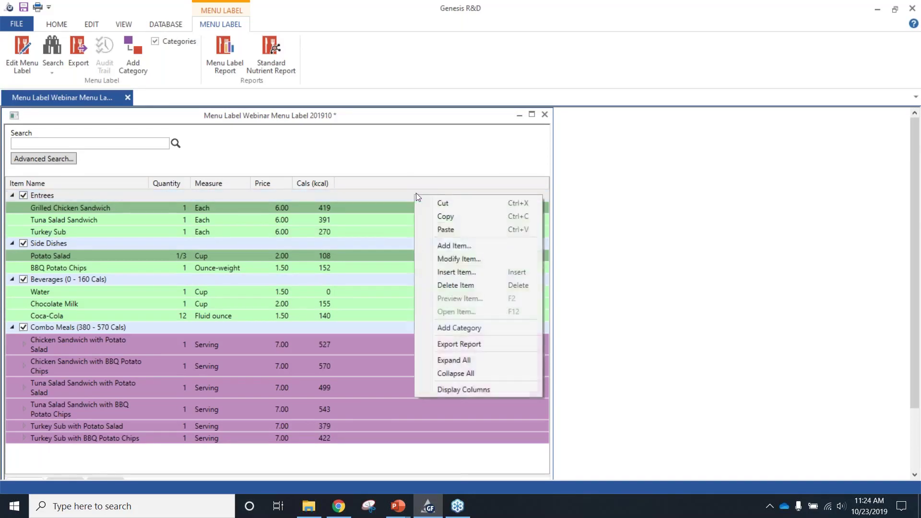
pyautogui.click(462, 259)
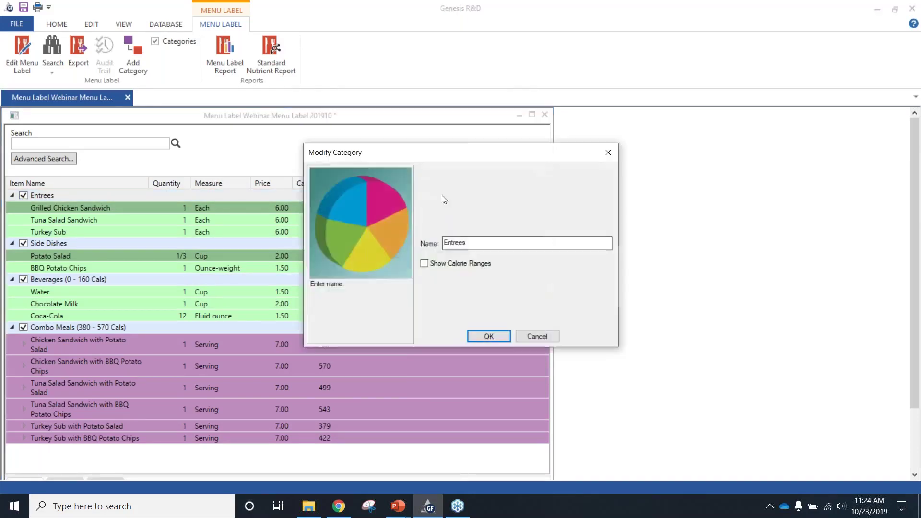
pyautogui.click(460, 247)
pyautogui.doubleClick(460, 243)
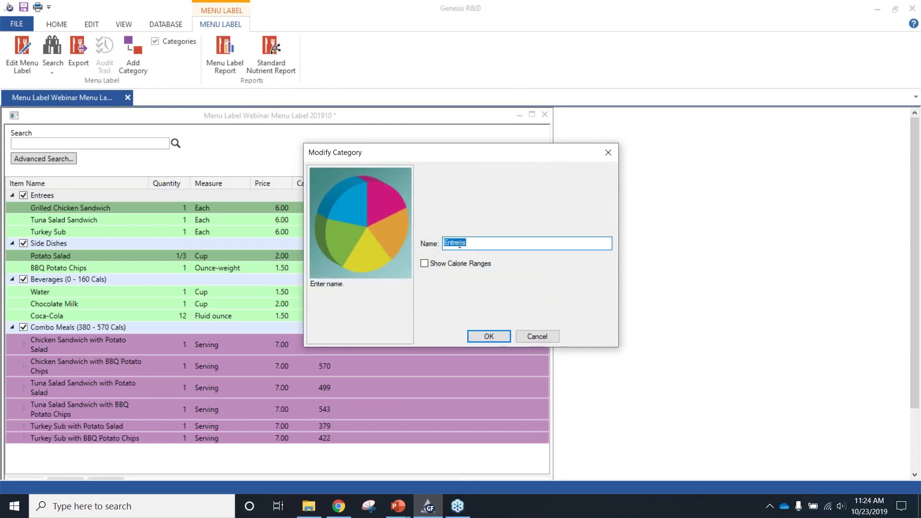
pyautogui.write('Sandwiches')
pyautogui.click(496, 332)
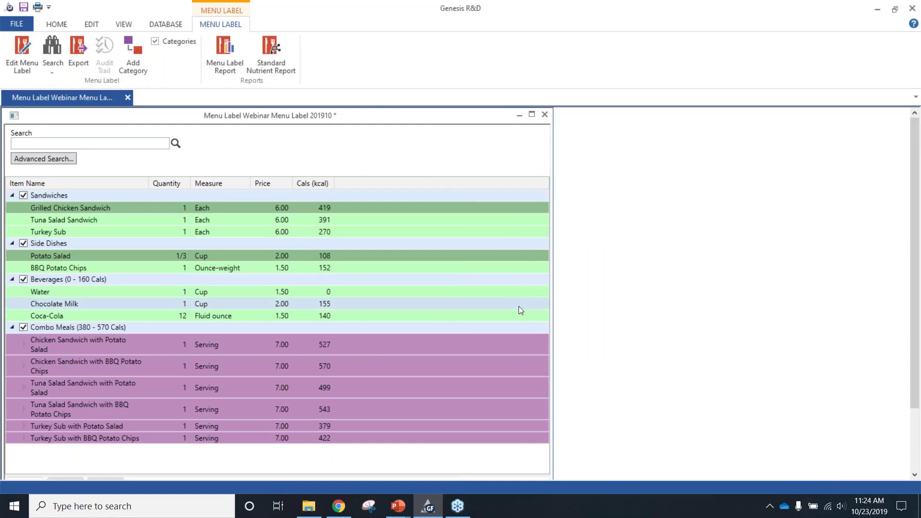
# Search for coleslaw and add the USDA: Fast Food coleslaw to the Side Dishes category.
pyautogui.click(435, 244)
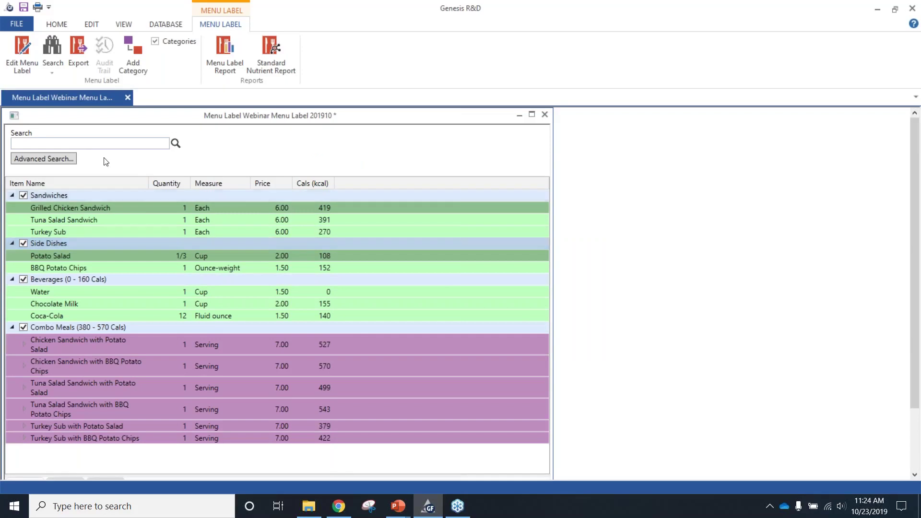
pyautogui.click(99, 144)
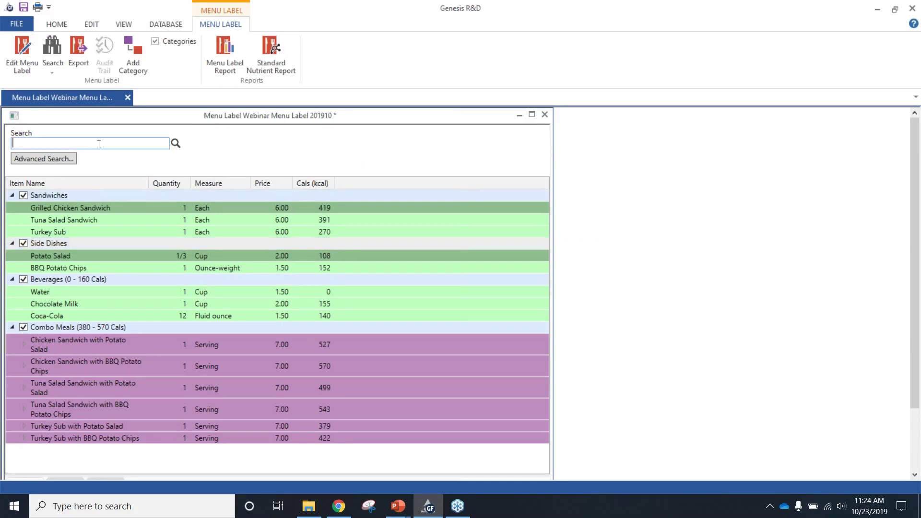
pyautogui.write('coleslaw')
pyautogui.press('Return')
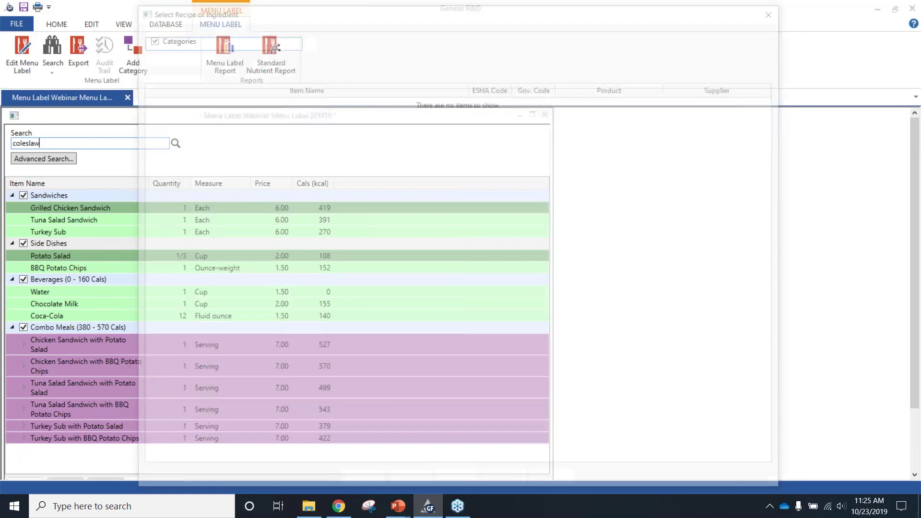
pyautogui.click(181, 113)
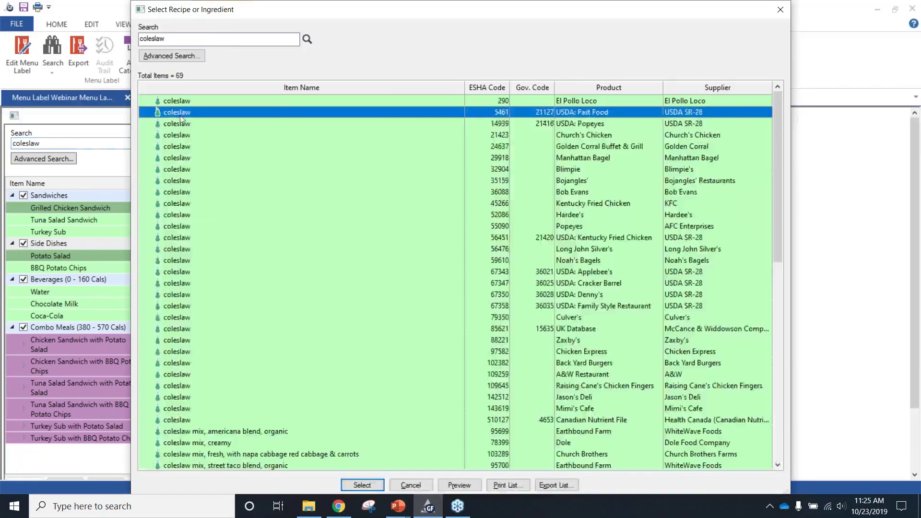
pyautogui.doubleClick(181, 114)
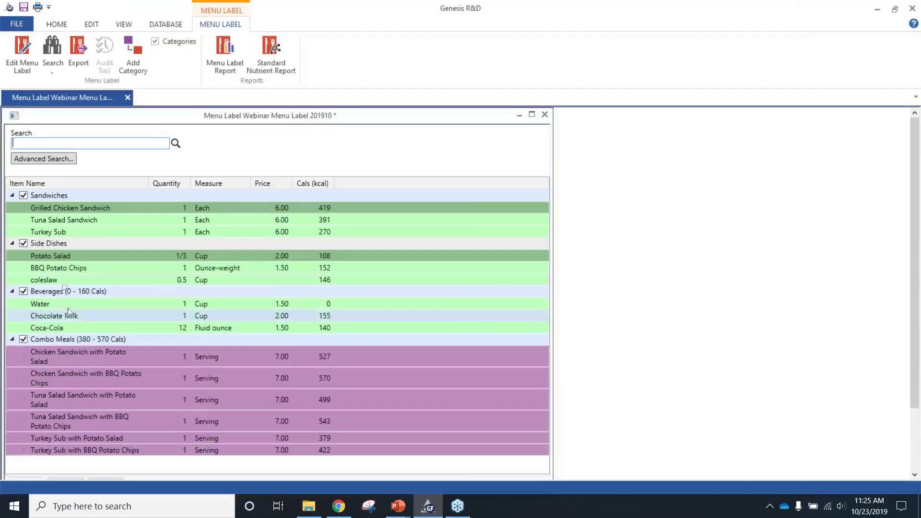
# Modify the coleslaw item to a quantity of 1 cup and a price of 2.00, leaving its comments empty.
pyautogui.rightClick(384, 283)
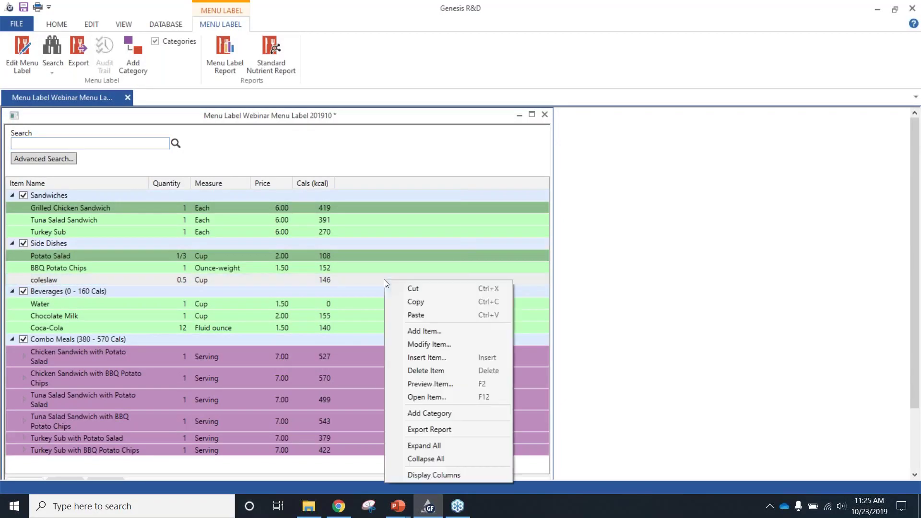
pyautogui.click(438, 345)
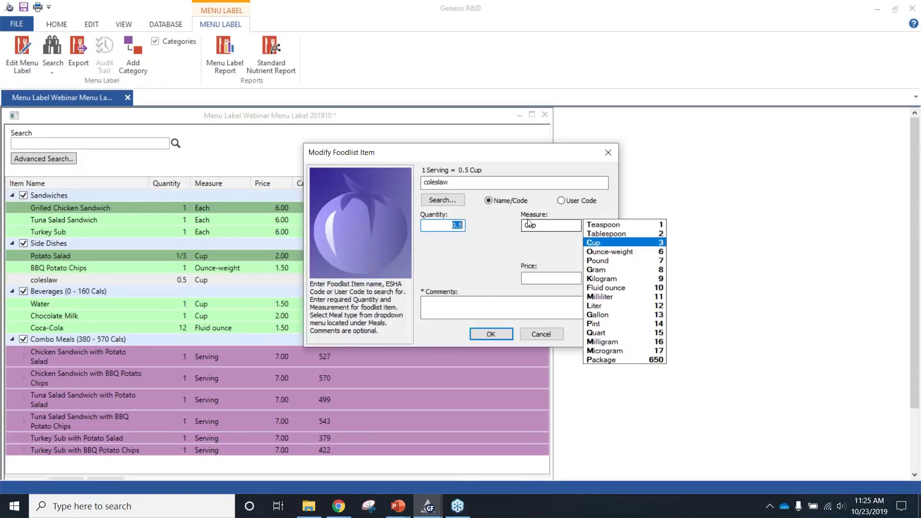
pyautogui.write('1')
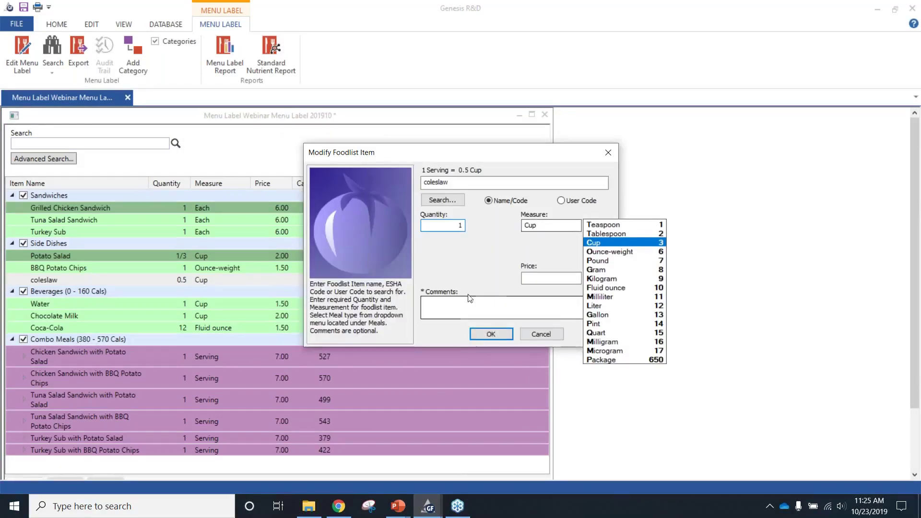
pyautogui.click(534, 275)
pyautogui.write('2.00')
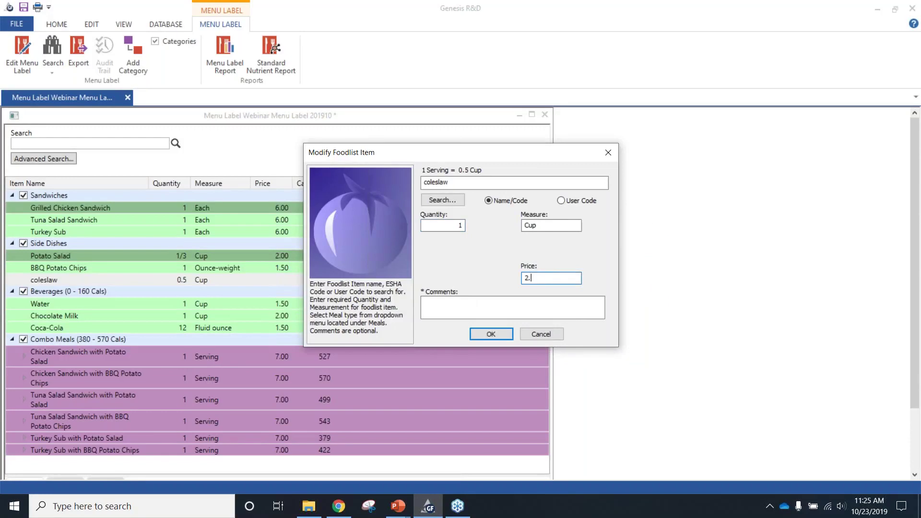
pyautogui.click(450, 302)
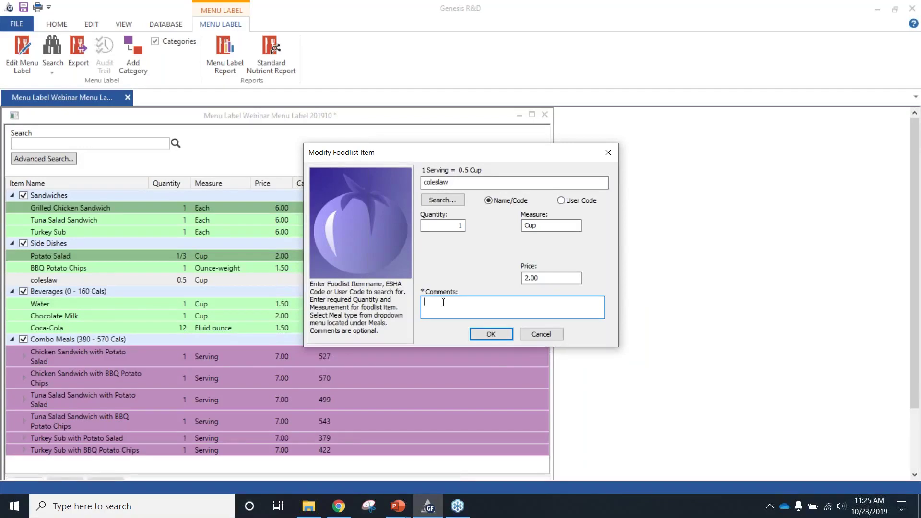
pyautogui.click(491, 334)
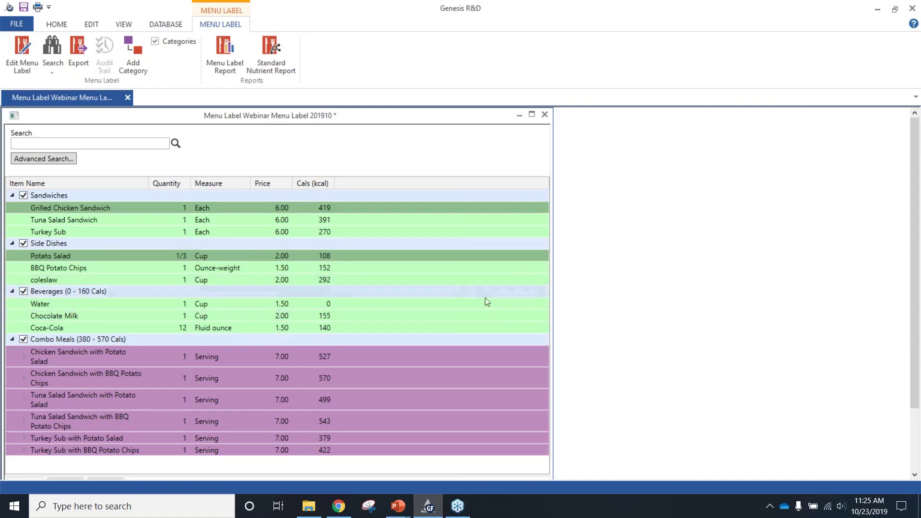
# Open the coleslaw ingredient, give it the common name Coleslaw, save it despite the ESHA data notice, and close it.
pyautogui.rightClick(465, 280)
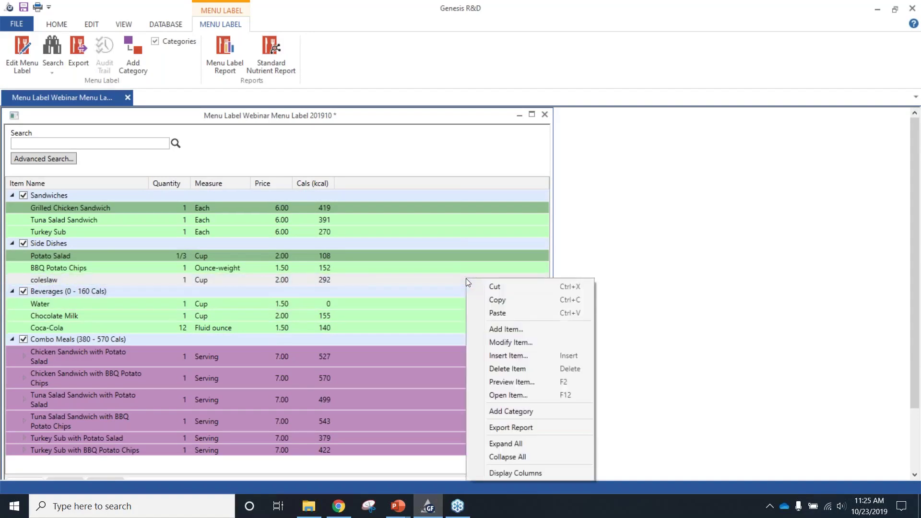
pyautogui.click(525, 397)
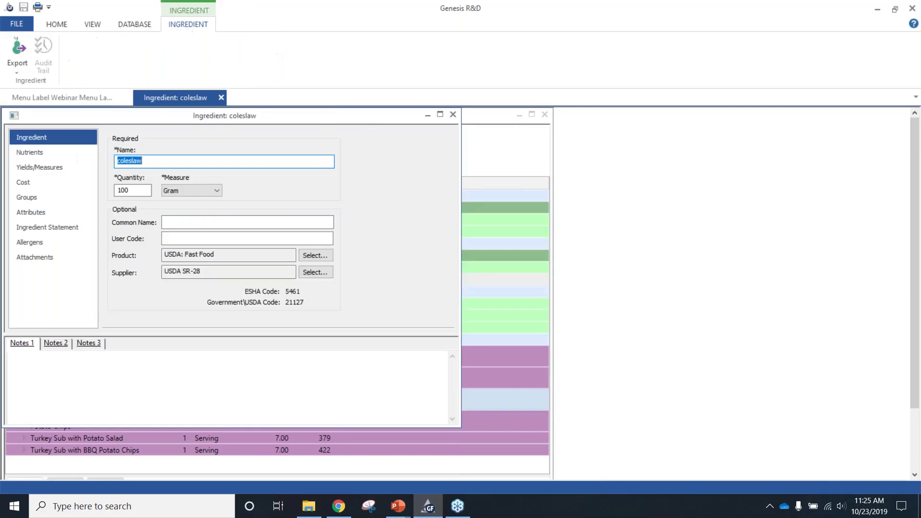
pyautogui.click(195, 221)
pyautogui.write('Coleslaw')
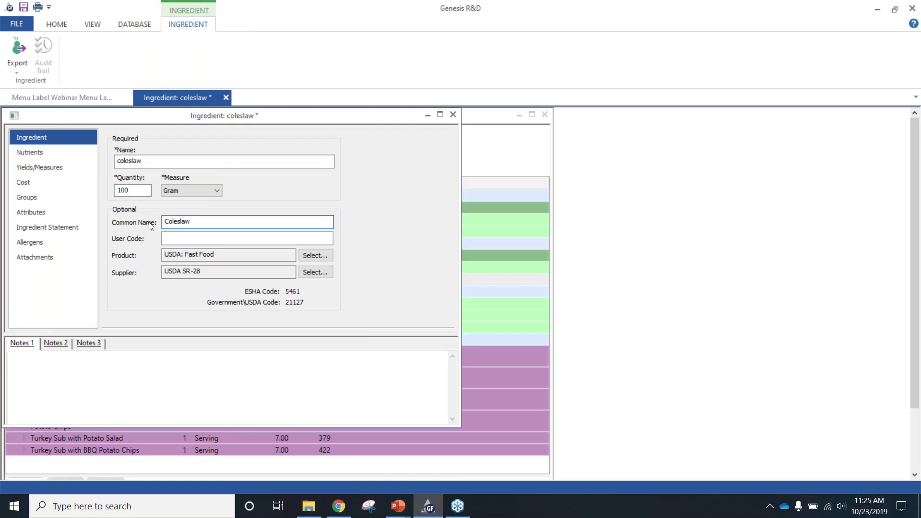
pyautogui.click(24, 8)
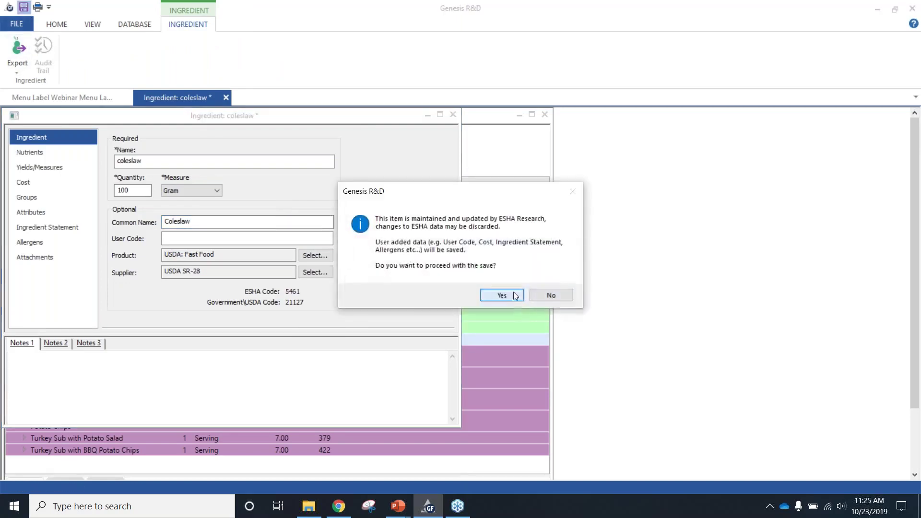
pyautogui.click(515, 295)
pyautogui.click(445, 289)
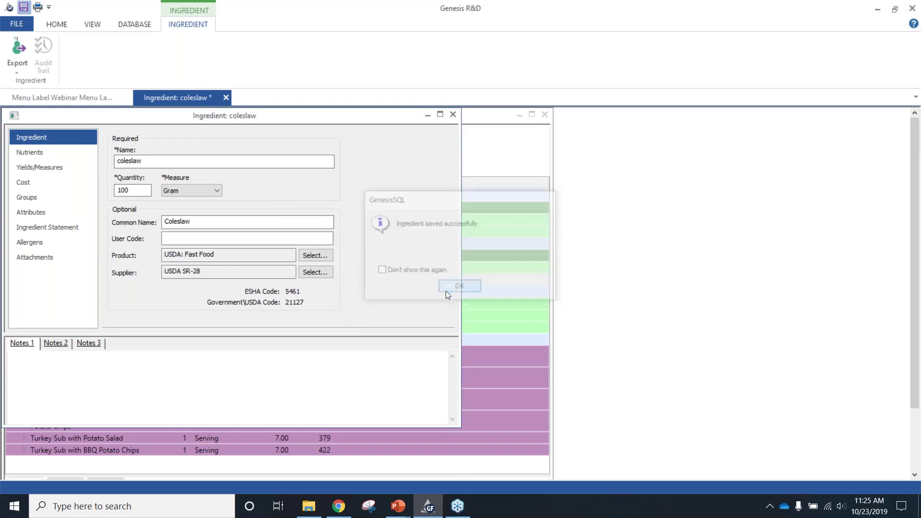
pyautogui.click(452, 115)
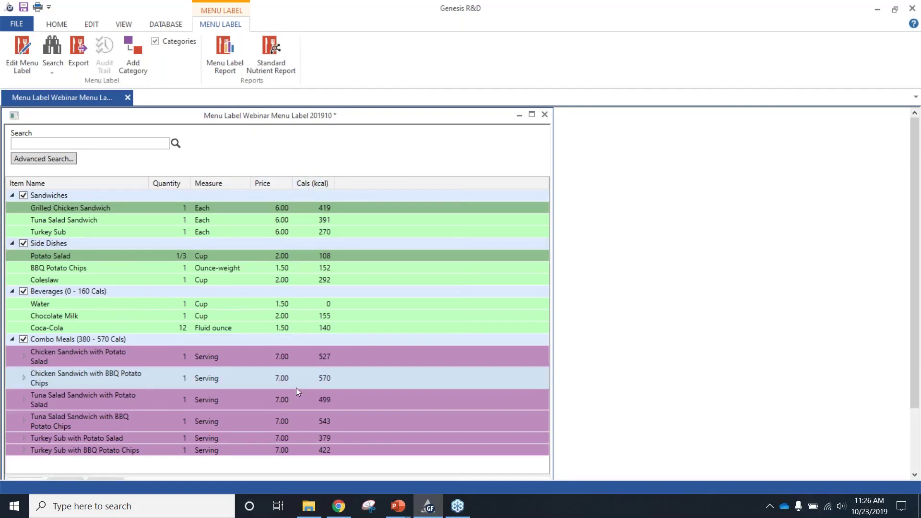
# Open the Menu Label Report for the webinar menu and include the Price and Allergens columns.
pyautogui.click(225, 63)
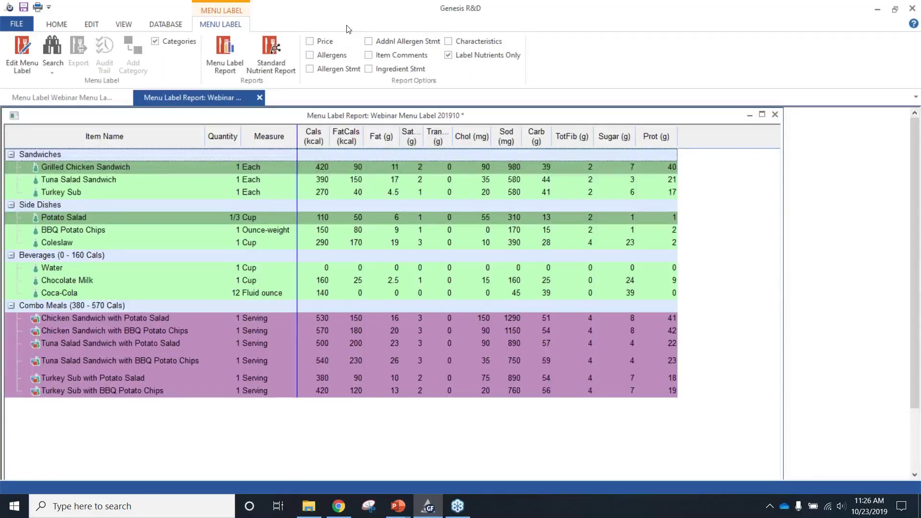
pyautogui.click(310, 42)
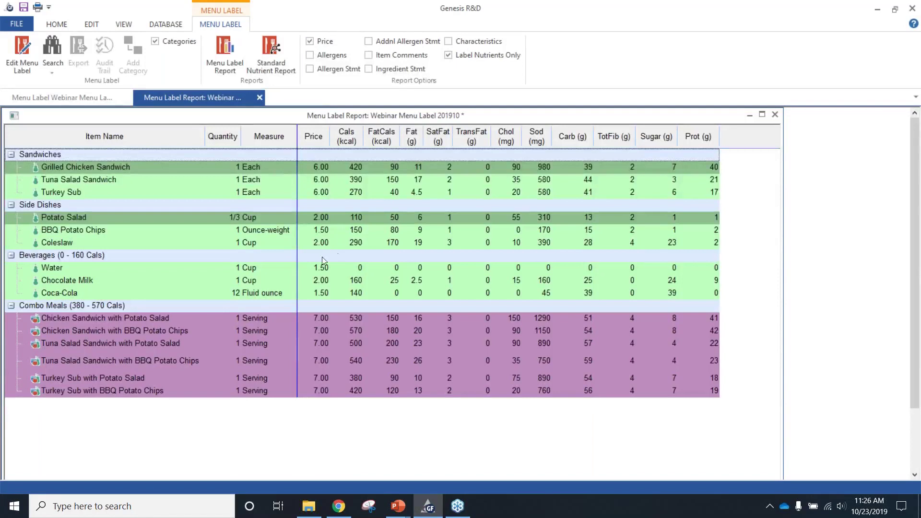
pyautogui.click(310, 55)
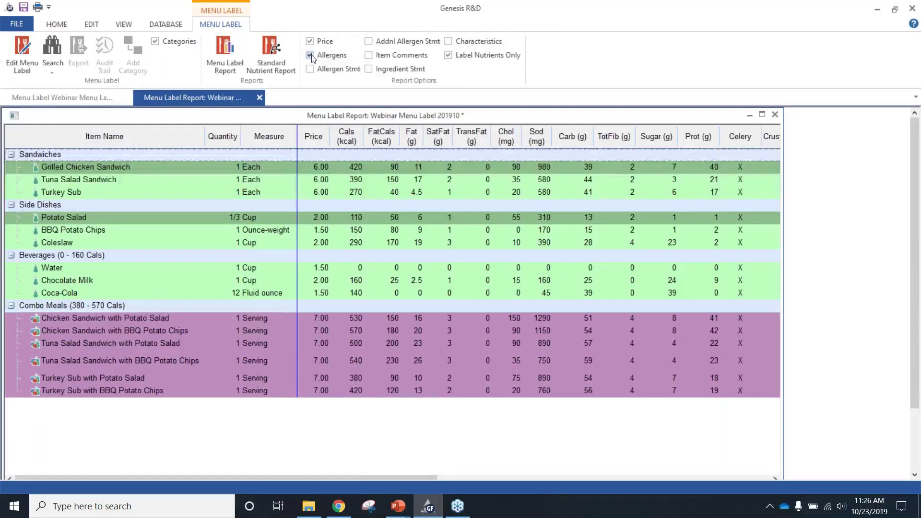
# Turn off the report's Allergens columns, and show and remove the Allergen Stmt and Addnl Allergen Stmt columns one after the other.
pyautogui.click(309, 68)
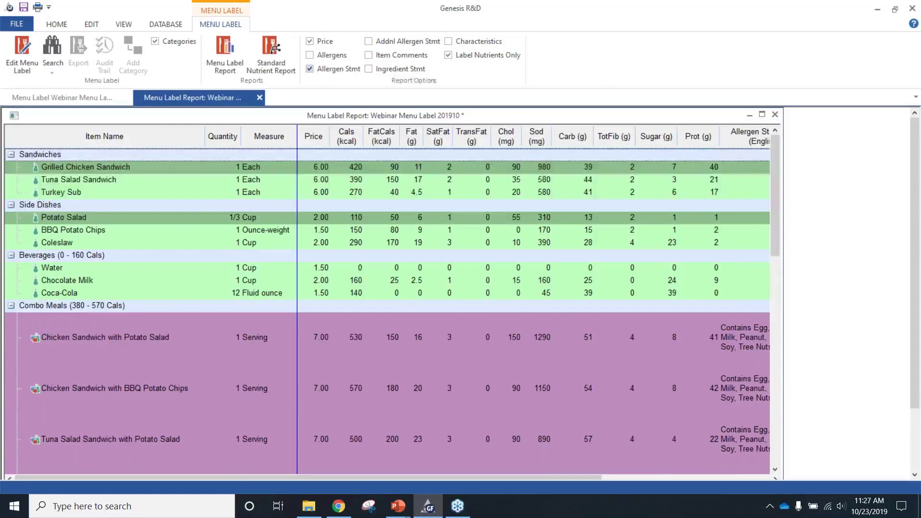
pyautogui.click(309, 69)
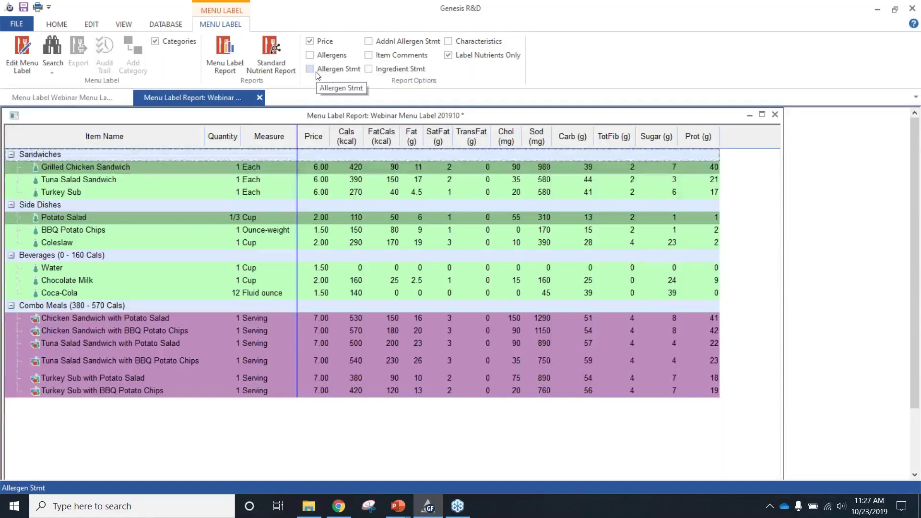
pyautogui.click(368, 41)
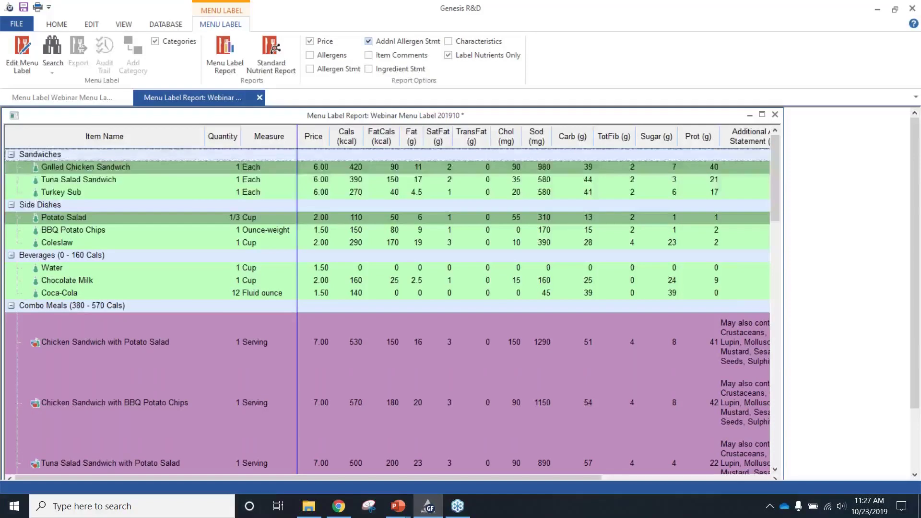
pyautogui.click(368, 41)
# Preview the Item Comments, Ingredient Stmt and Characteristics columns in the report one at a time, removing each after viewing.
pyautogui.click(368, 55)
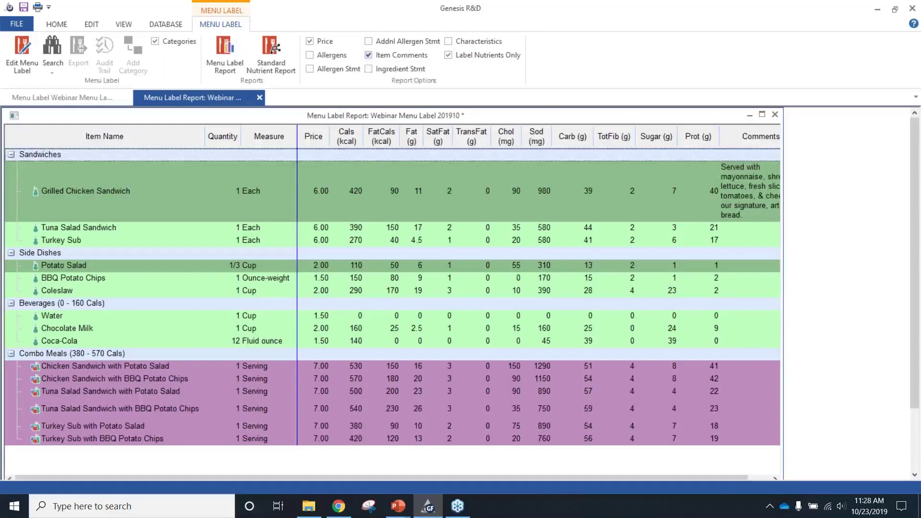
pyautogui.click(369, 57)
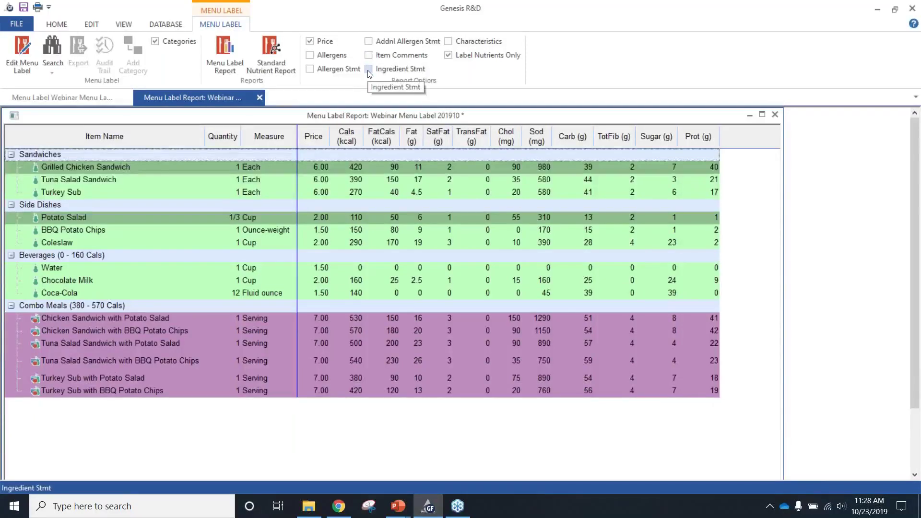
pyautogui.click(368, 68)
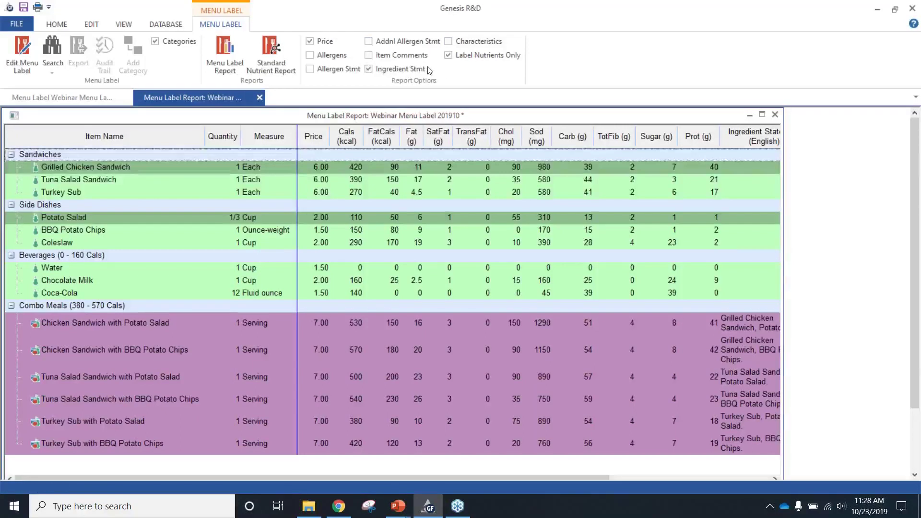
pyautogui.click(368, 69)
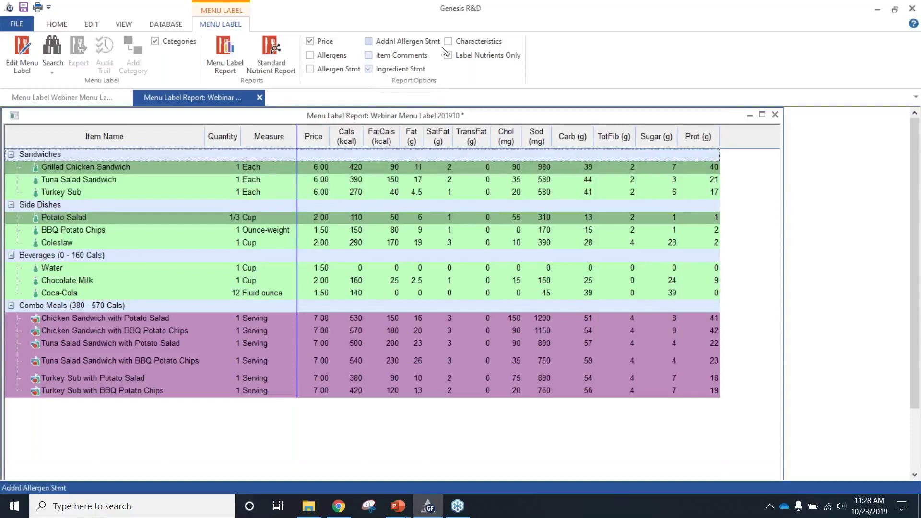
pyautogui.click(476, 45)
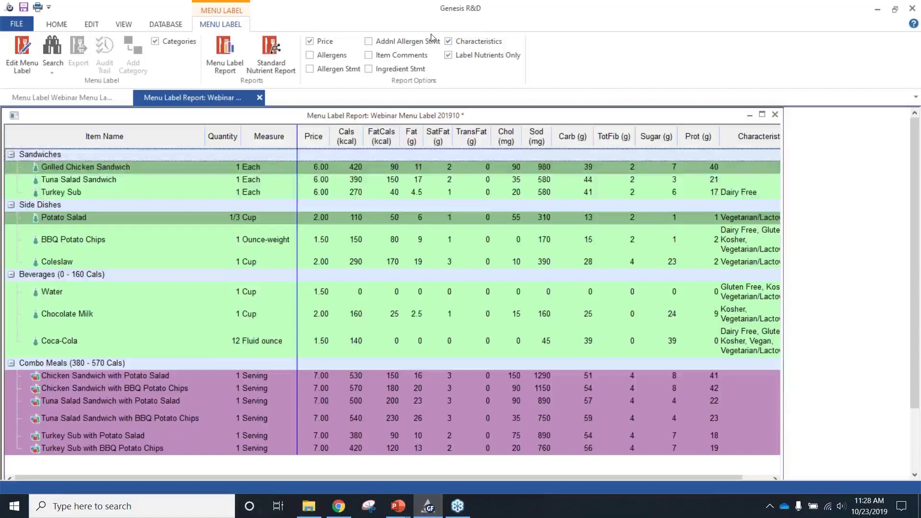
pyautogui.click(448, 41)
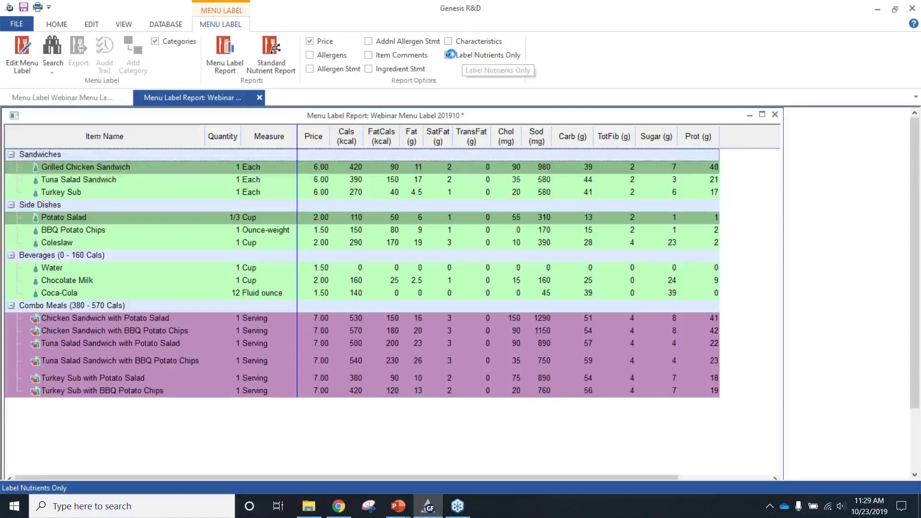
# Turn off Label Nutrients Only, view the Label - US 2016 Mandatory nutrients in the report, and turn Label Nutrients Only back on.
pyautogui.click(453, 57)
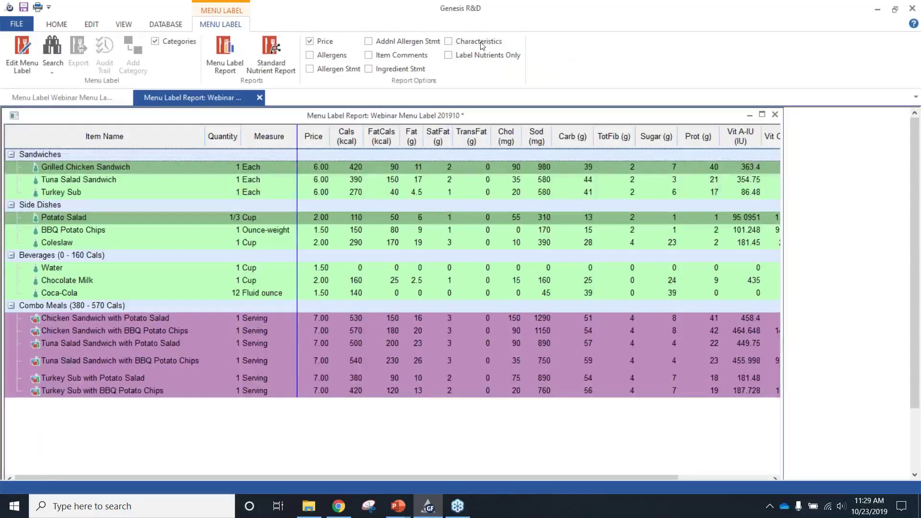
pyautogui.click(55, 30)
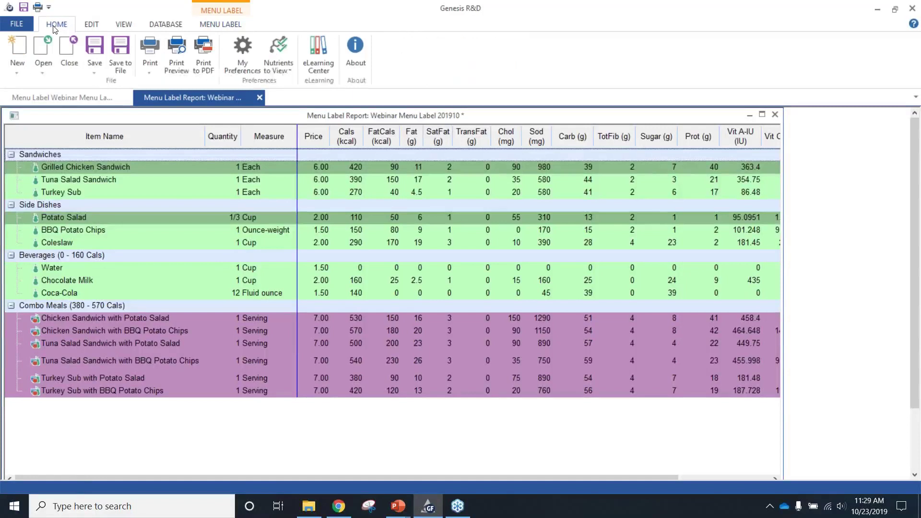
pyautogui.click(278, 69)
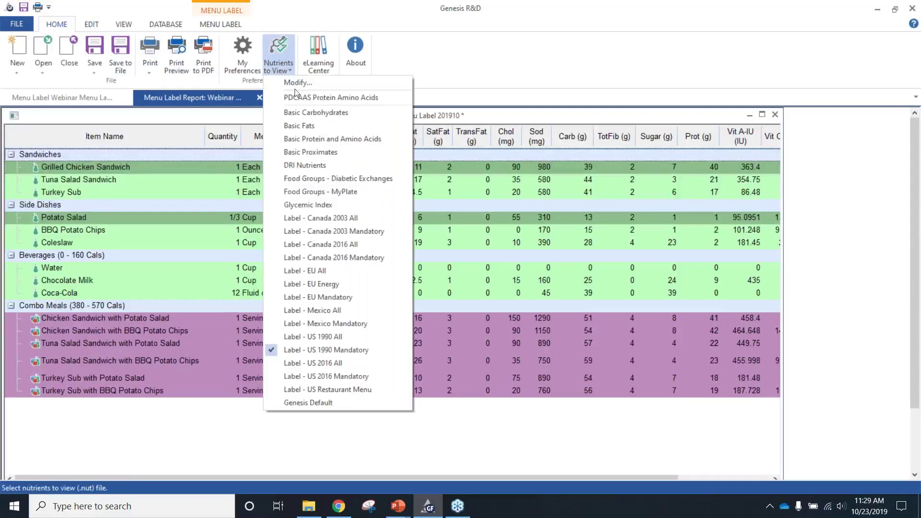
pyautogui.click(293, 377)
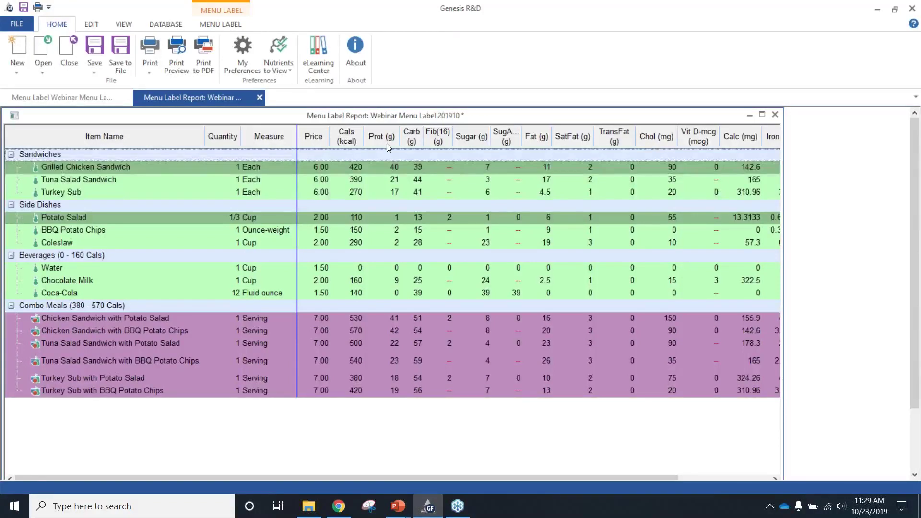
pyautogui.click(214, 25)
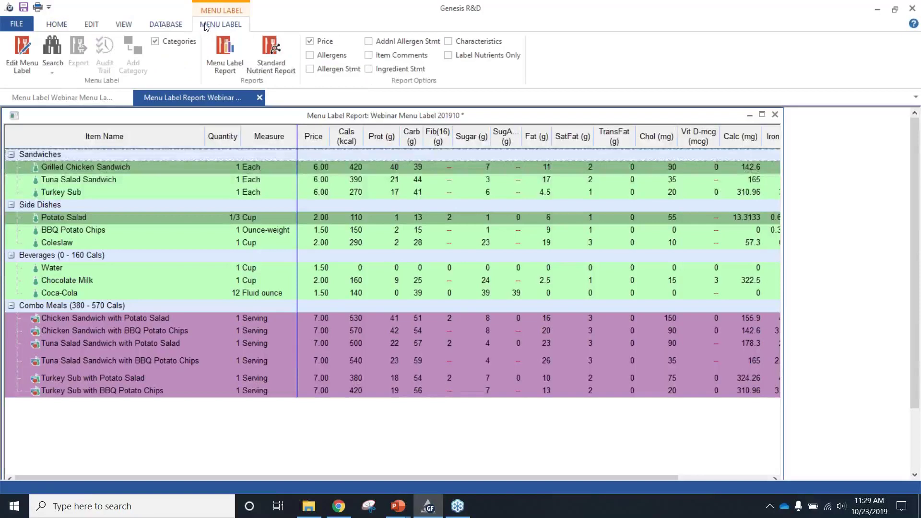
pyautogui.click(447, 55)
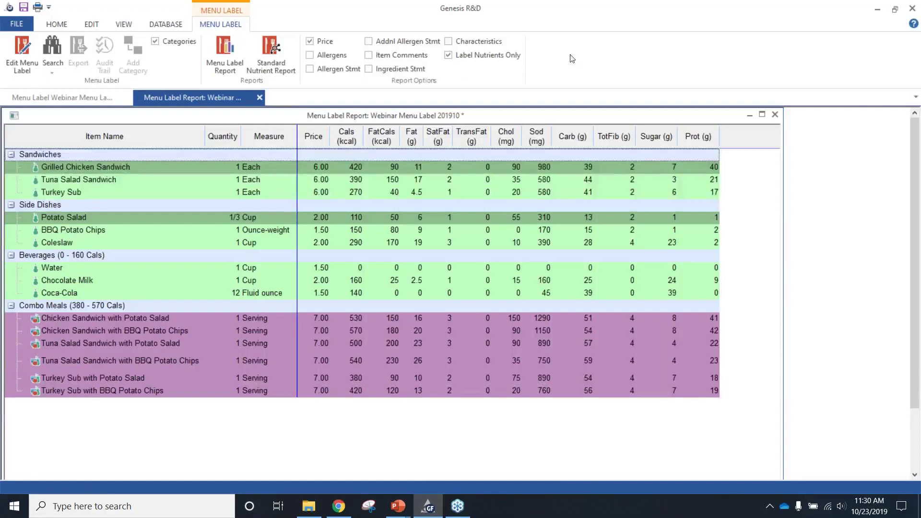
# Generate the Standard Nutrient Report for the webinar menu label.
pyautogui.click(278, 62)
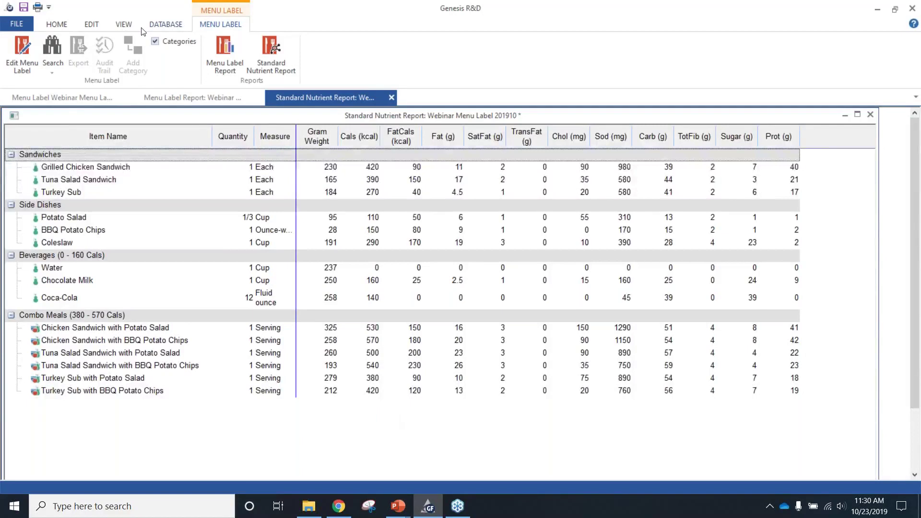
pyautogui.click(66, 100)
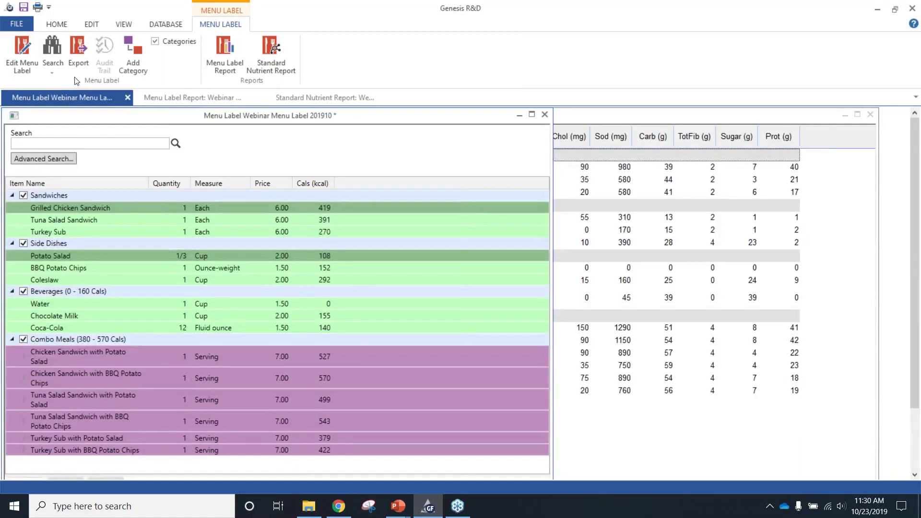
pyautogui.click(73, 56)
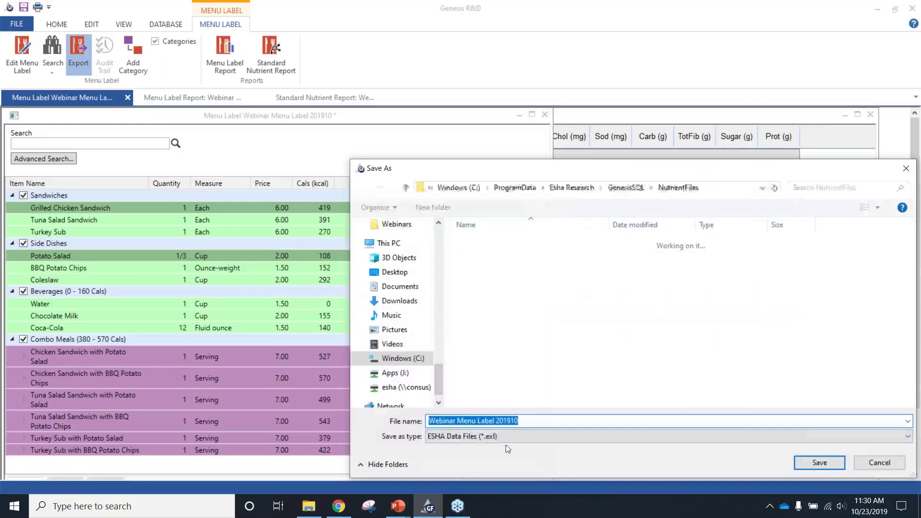
pyautogui.click(873, 462)
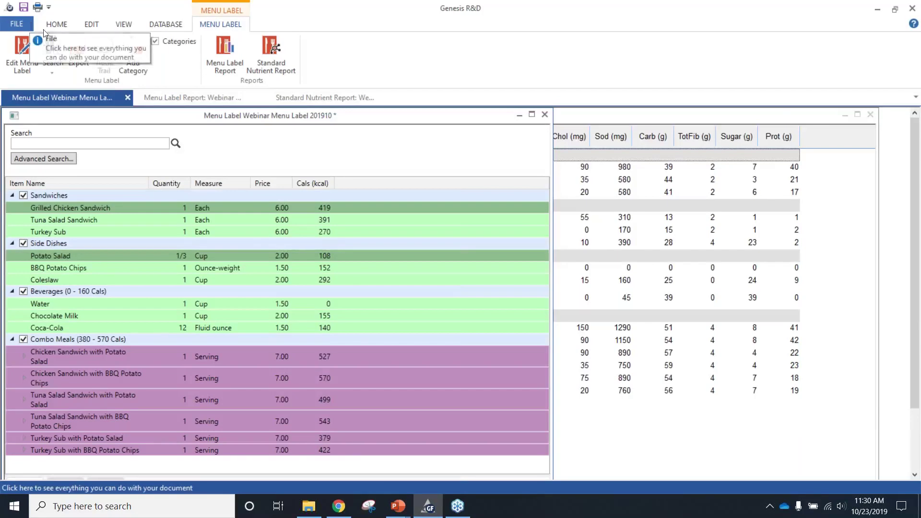
# Return to the Menu Label Report and export it to the clipboard.
pyautogui.click(169, 94)
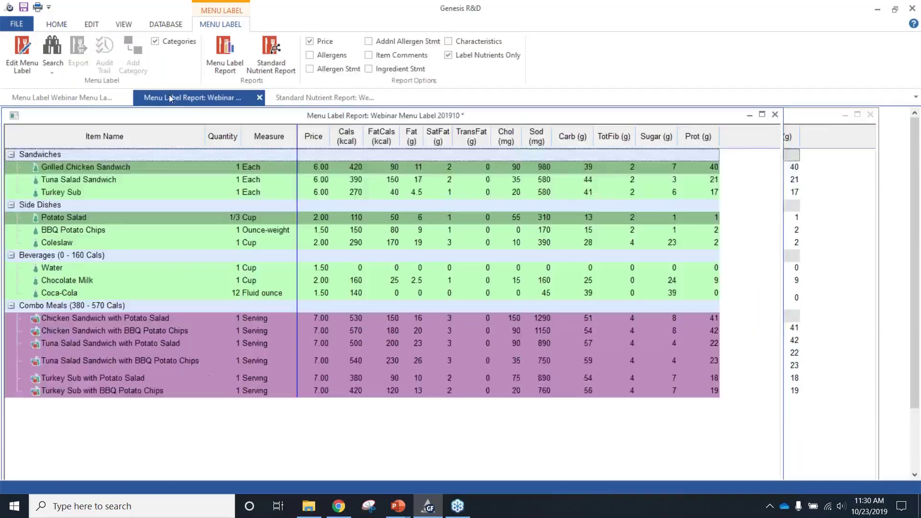
pyautogui.rightClick(434, 425)
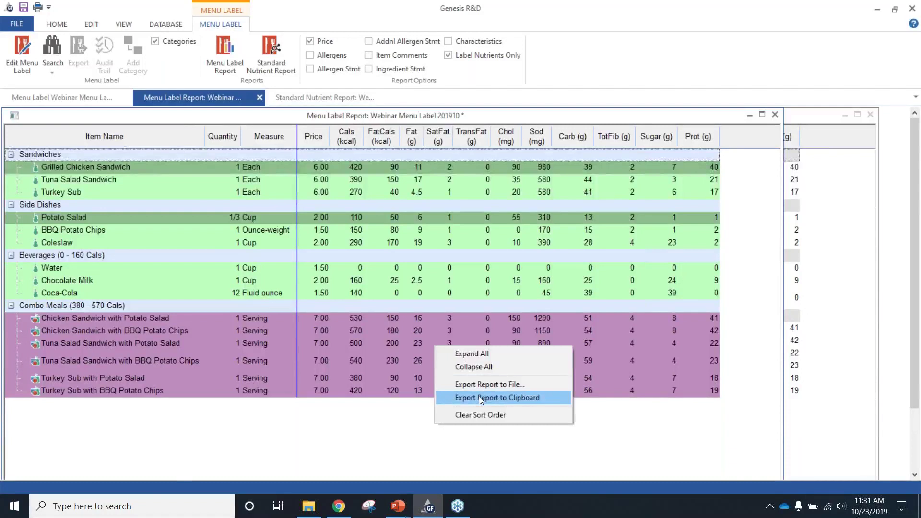
pyautogui.click(479, 396)
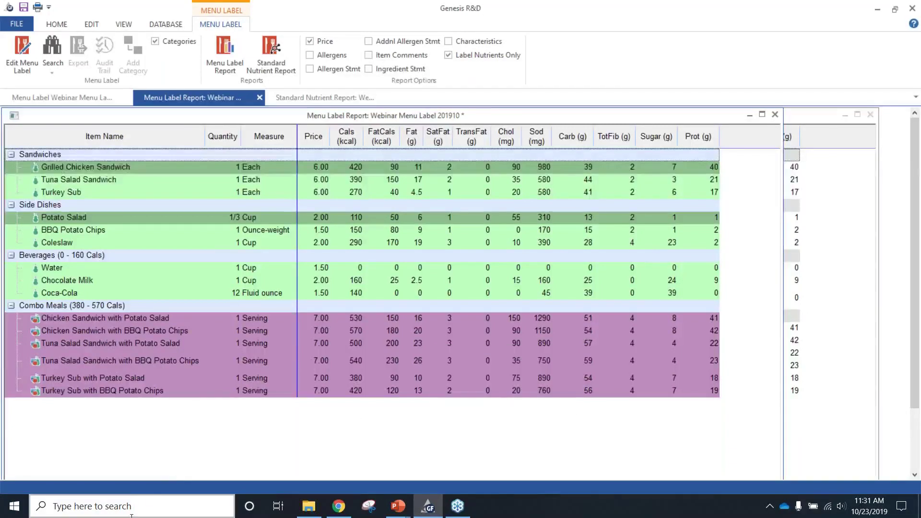
# Switch to Excel, create a blank workbook and paste the copied menu label report at cell A1.
pyautogui.click(138, 502)
pyautogui.write('Ex')
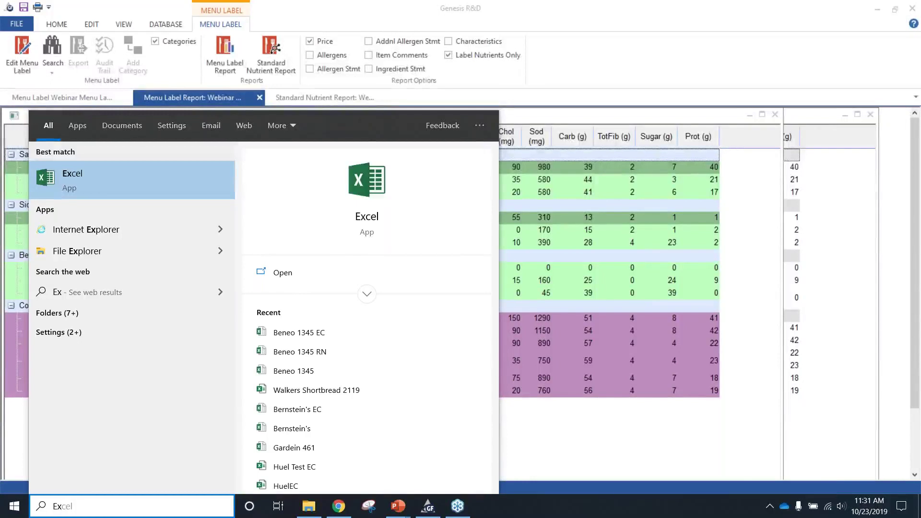
pyautogui.click(367, 199)
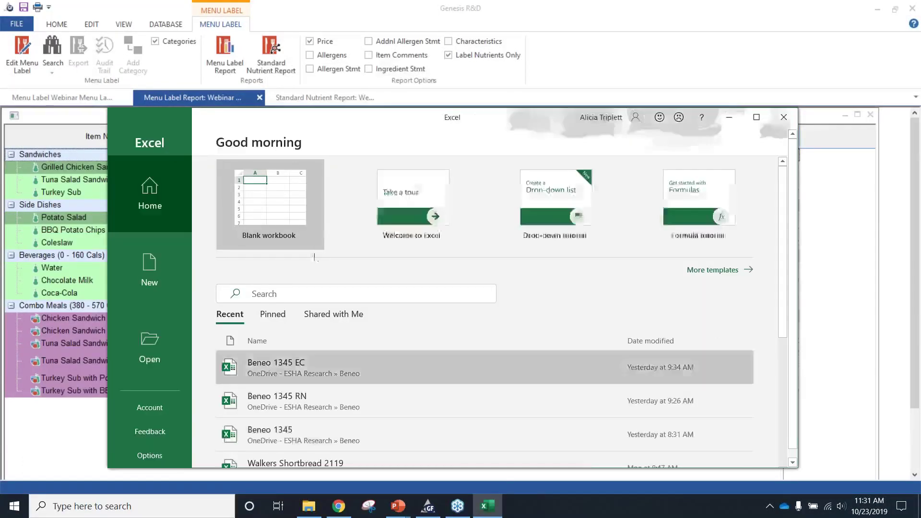
pyautogui.click(298, 202)
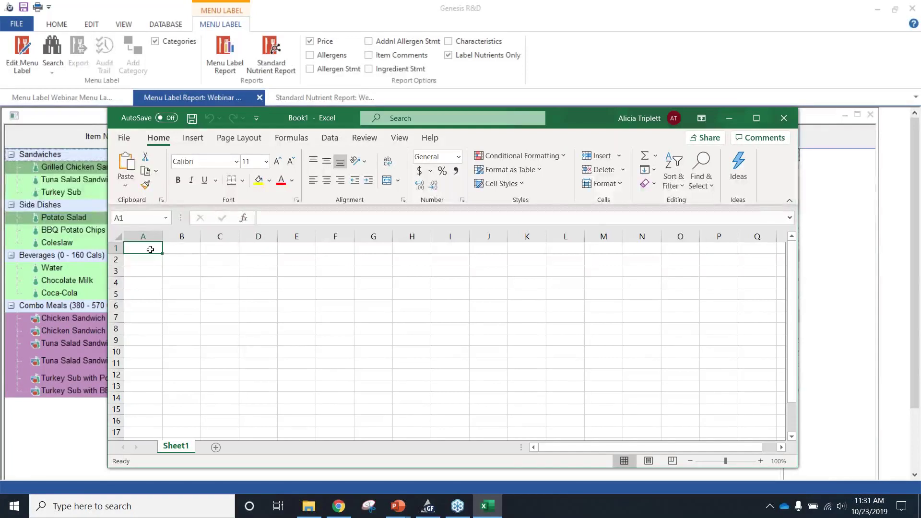
pyautogui.hotkey('ctrl', 'v')
pyautogui.click(713, 307)
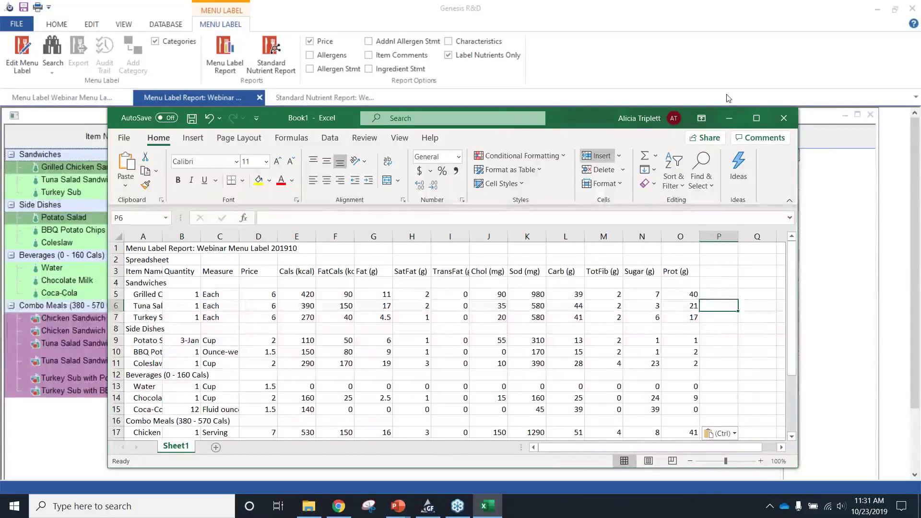
# Close the Excel workbook containing the pasted report without saving it.
pyautogui.moveTo(554, 118); pyautogui.dragTo(497, 117)
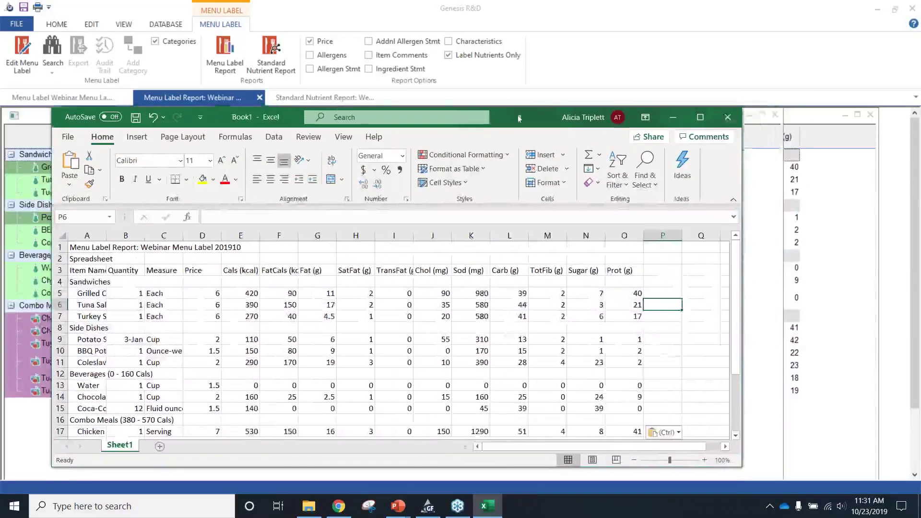
pyautogui.click(725, 117)
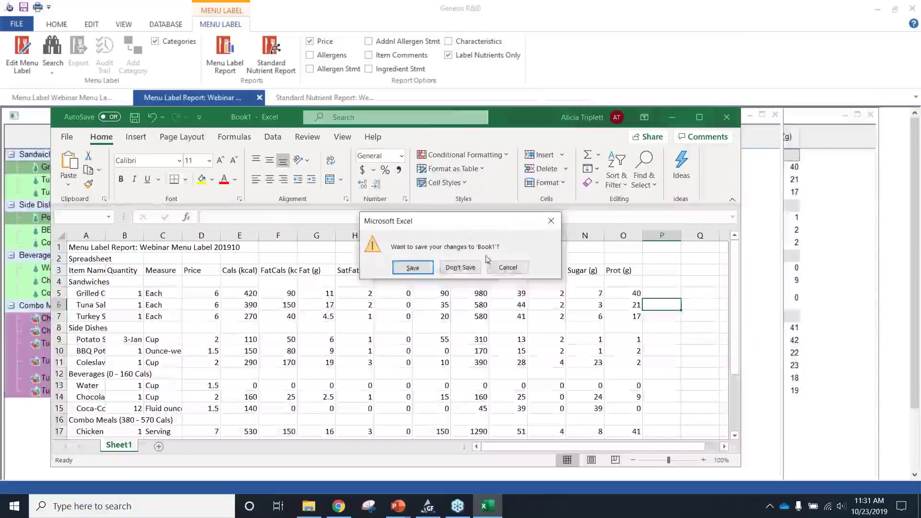
pyautogui.click(465, 268)
pyautogui.click(461, 268)
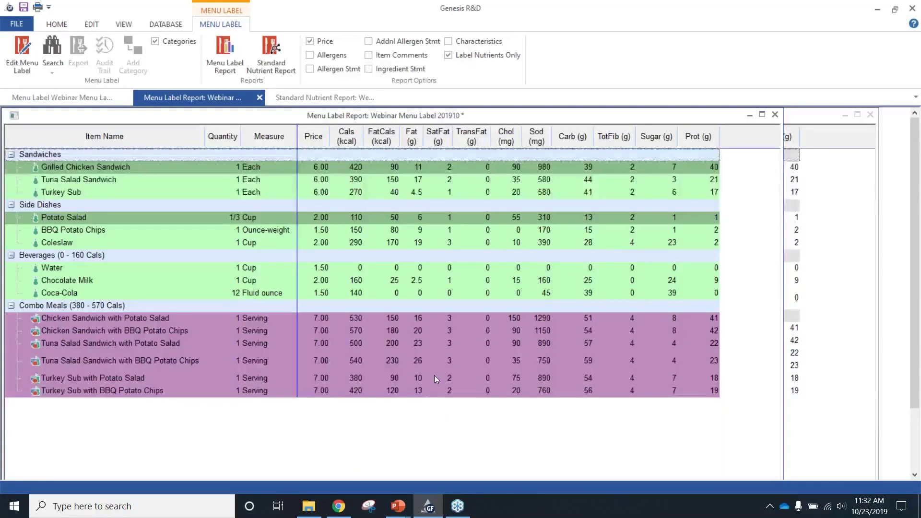
pyautogui.hotkey('alt', 'Tab')
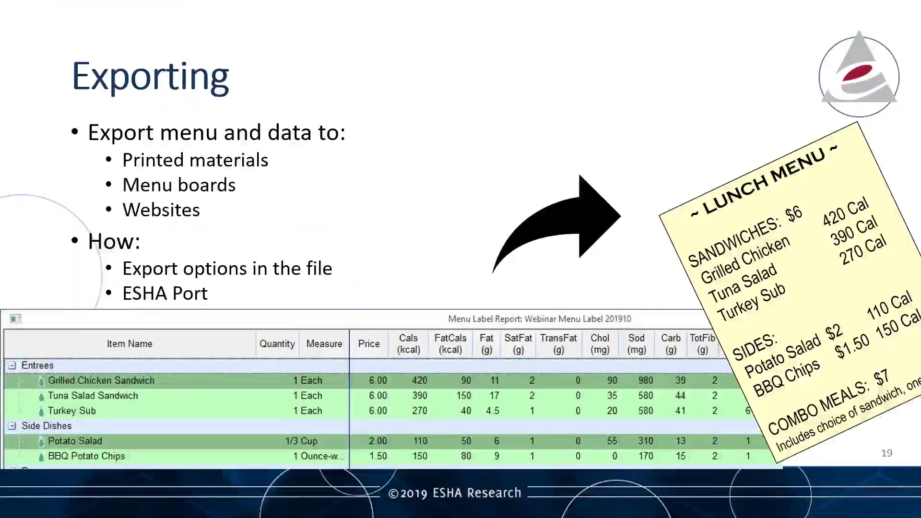
pyautogui.press('Right')
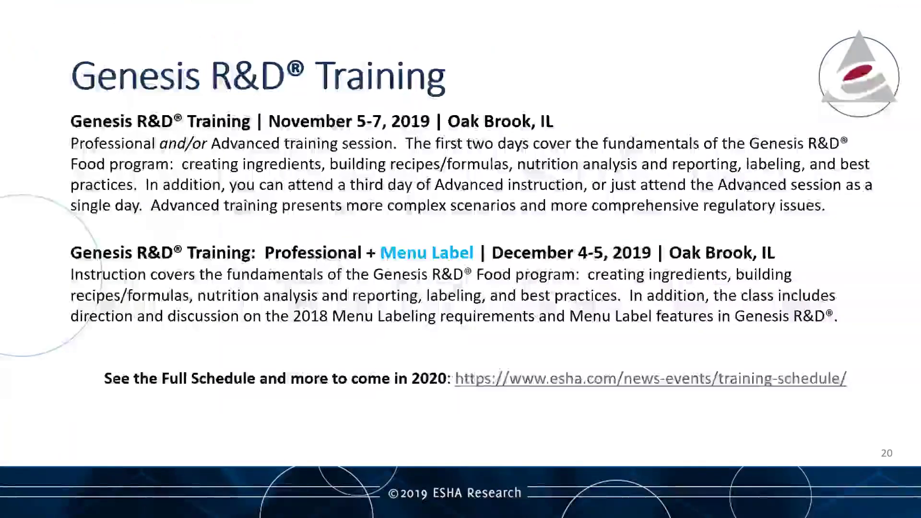
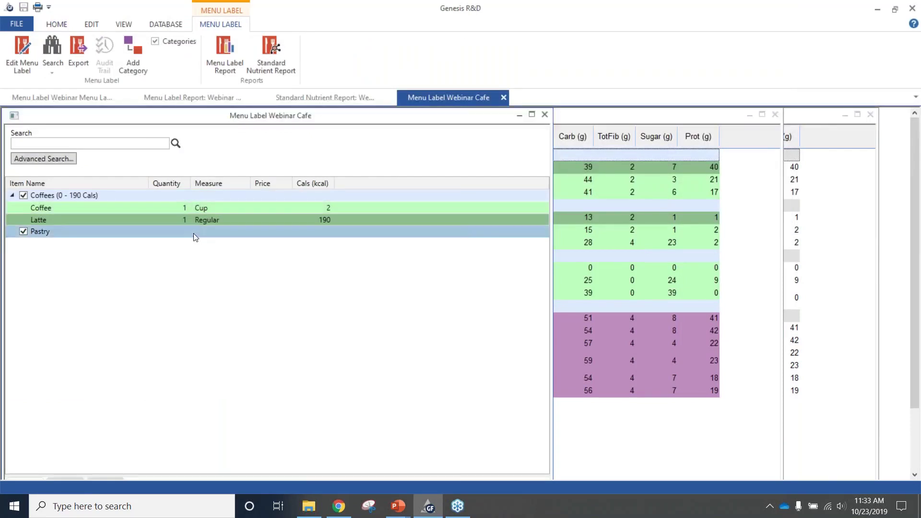
# Delete the empty Pastry category from the Webinar Cafe menu label and confirm the deletion.
pyautogui.rightClick(196, 237)
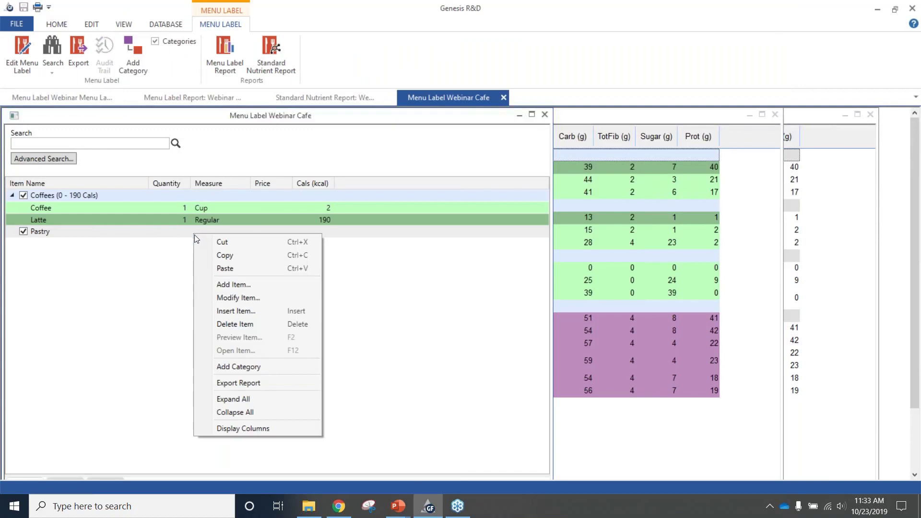
pyautogui.click(226, 325)
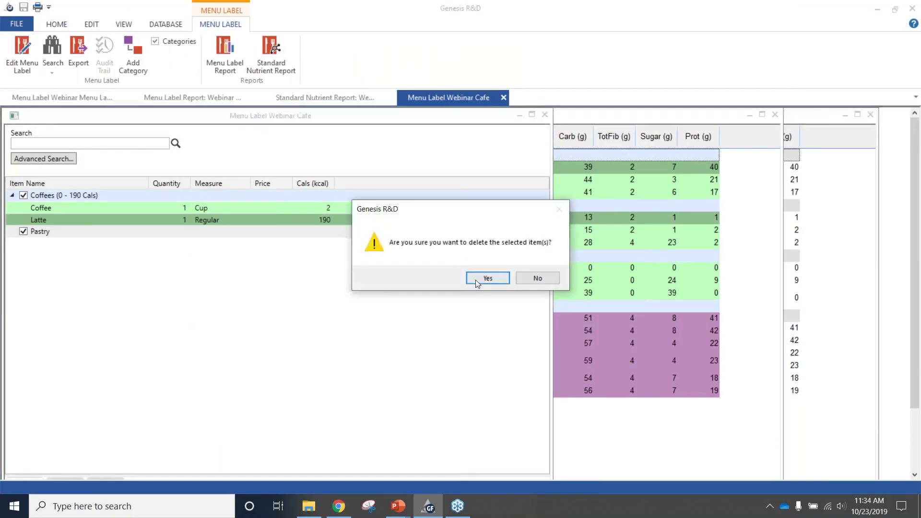
pyautogui.click(487, 278)
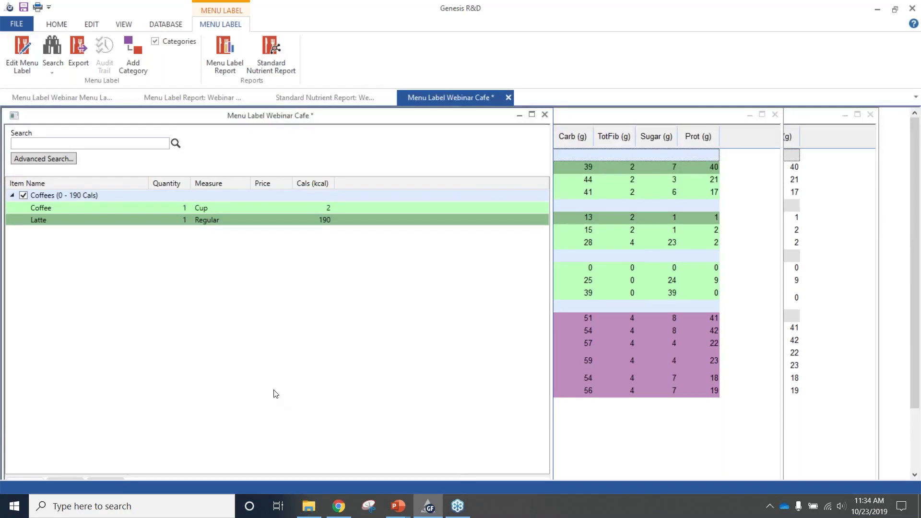
# Edit the Nutrients to View list, removing all selected nutrients and adding back only Calories.
pyautogui.click(57, 25)
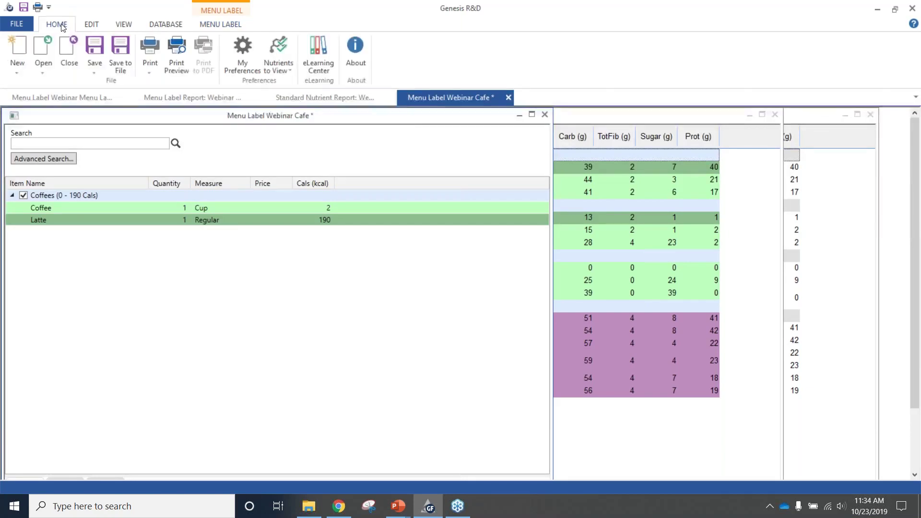
pyautogui.click(283, 67)
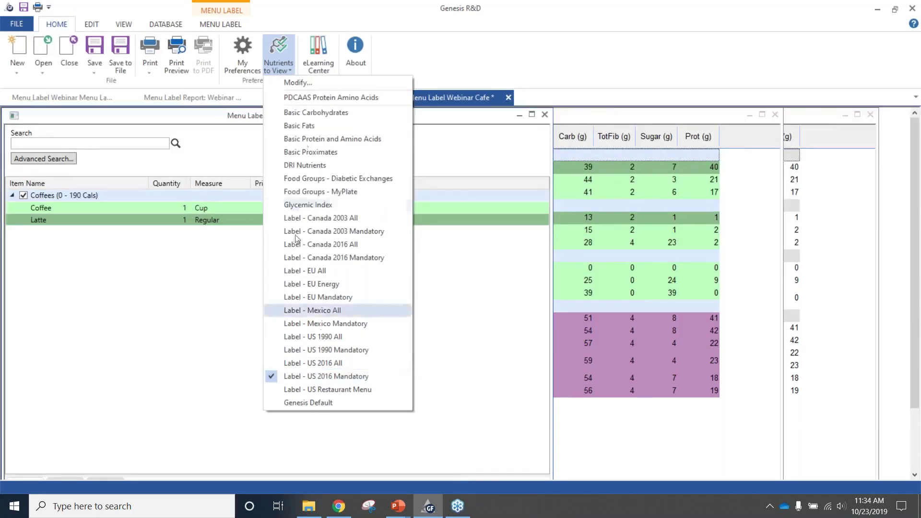
pyautogui.click(303, 83)
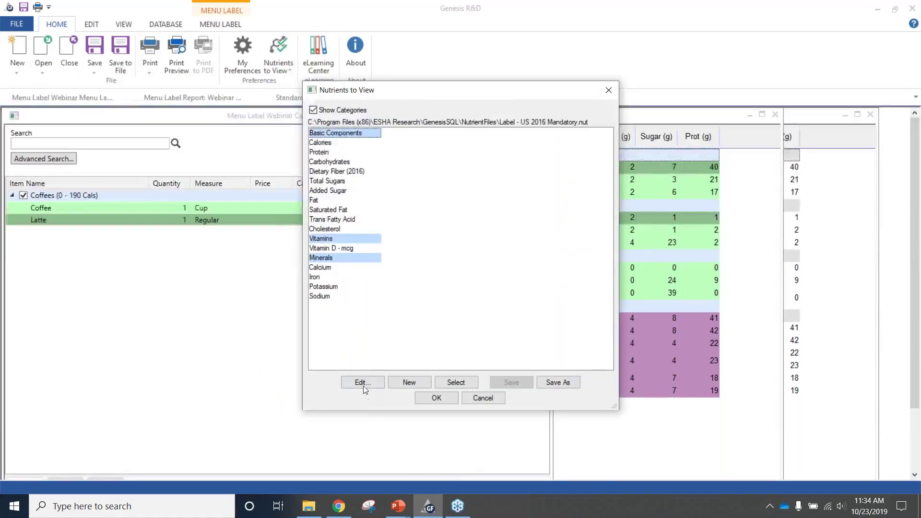
pyautogui.click(362, 385)
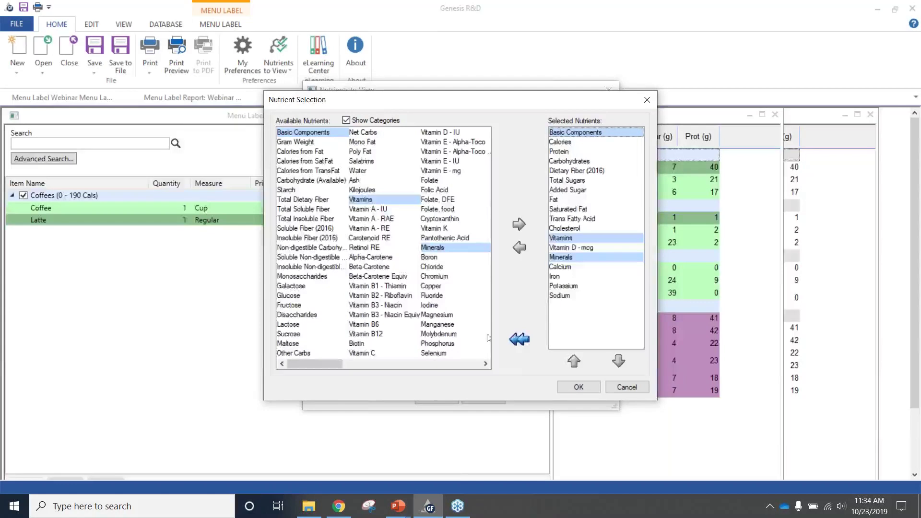
pyautogui.click(524, 340)
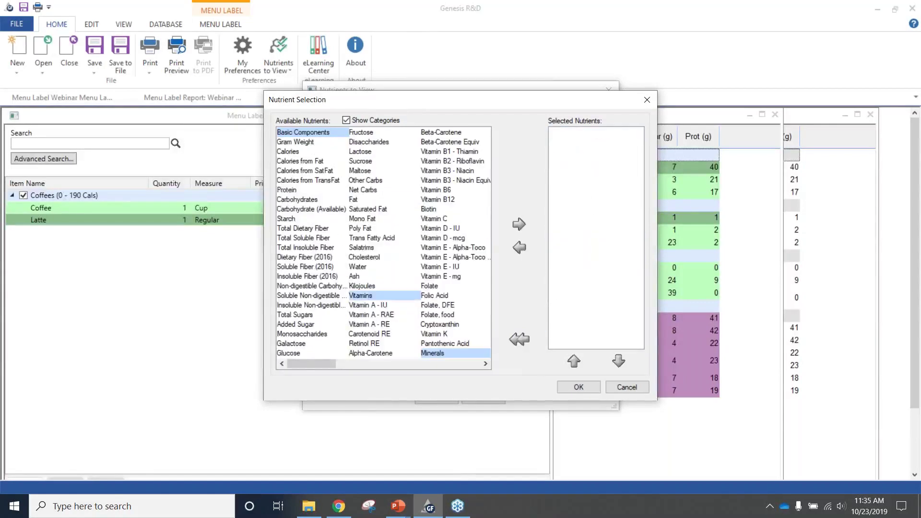
pyautogui.click(305, 153)
pyautogui.doubleClick(305, 153)
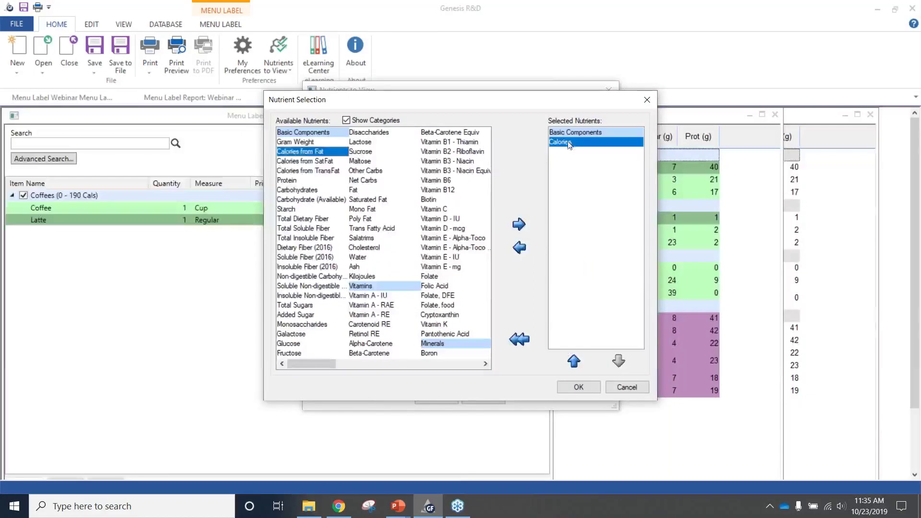
pyautogui.click(578, 387)
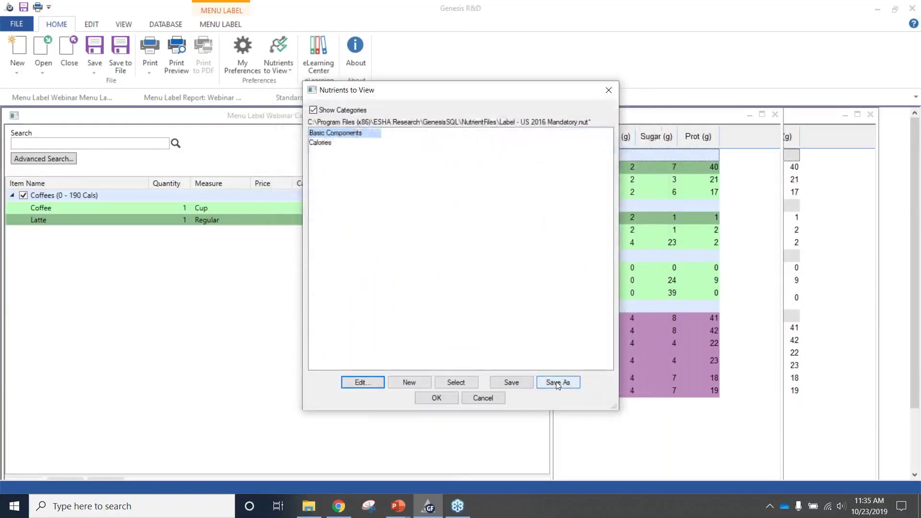
# Save the nutrient list as a new nutrient file named Calories Only and apply it.
pyautogui.click(556, 382)
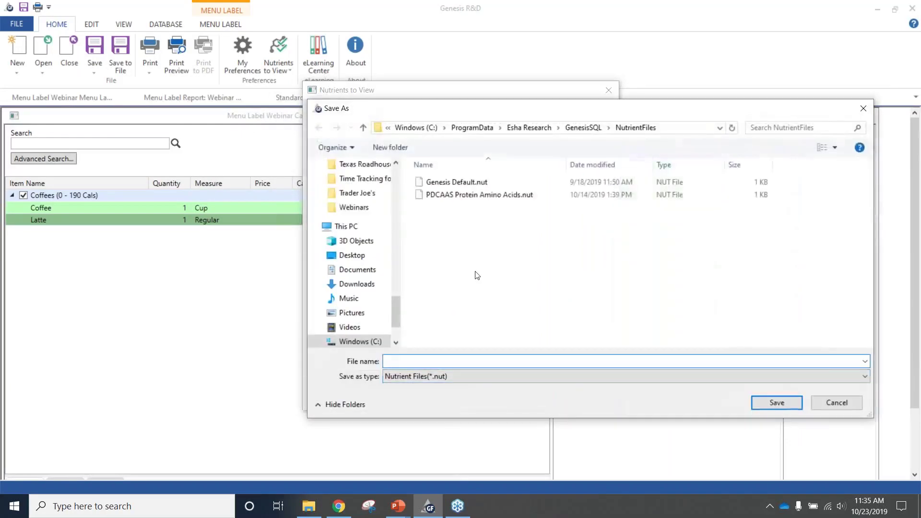
pyautogui.write('Calor')
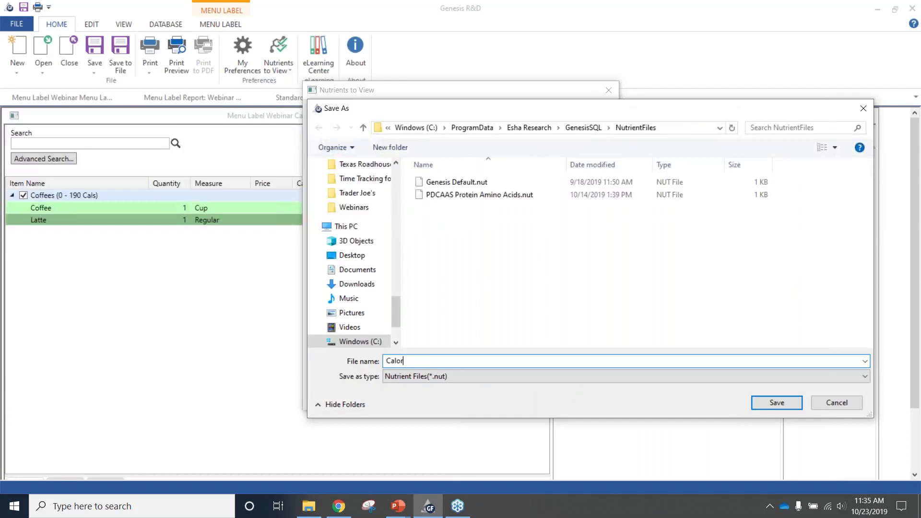
pyautogui.write('ies Only')
pyautogui.click(773, 402)
pyautogui.click(437, 398)
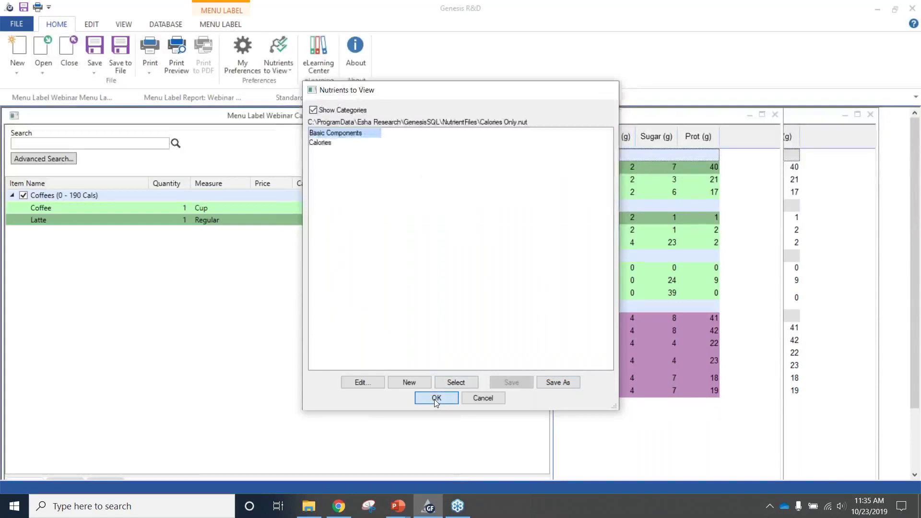
# Return to the Menu Label Report for Webinar Menu Label 201910 and turn off the Label Nutrients Only option.
pyautogui.click(277, 66)
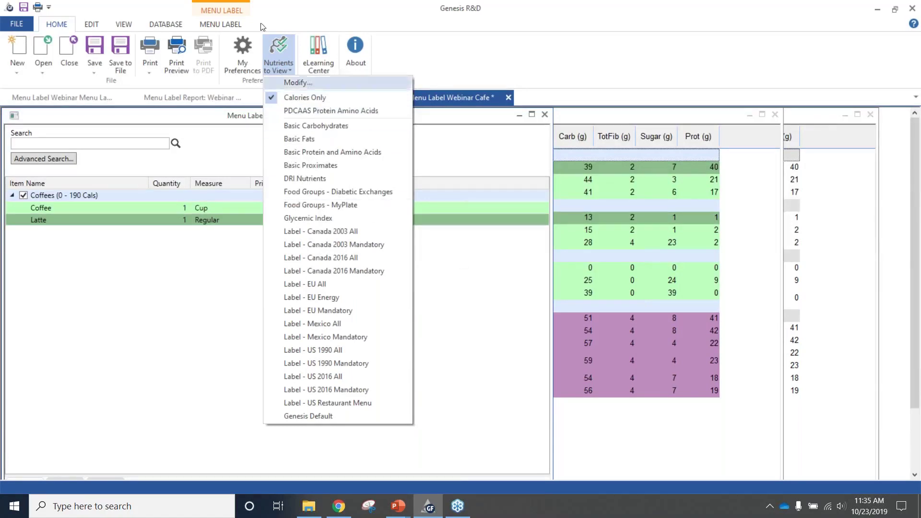
pyautogui.click(229, 25)
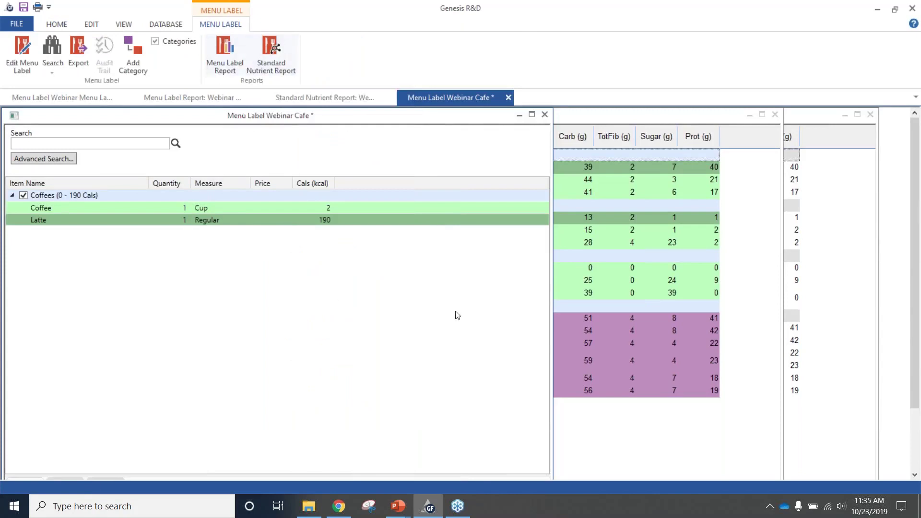
pyautogui.click(617, 446)
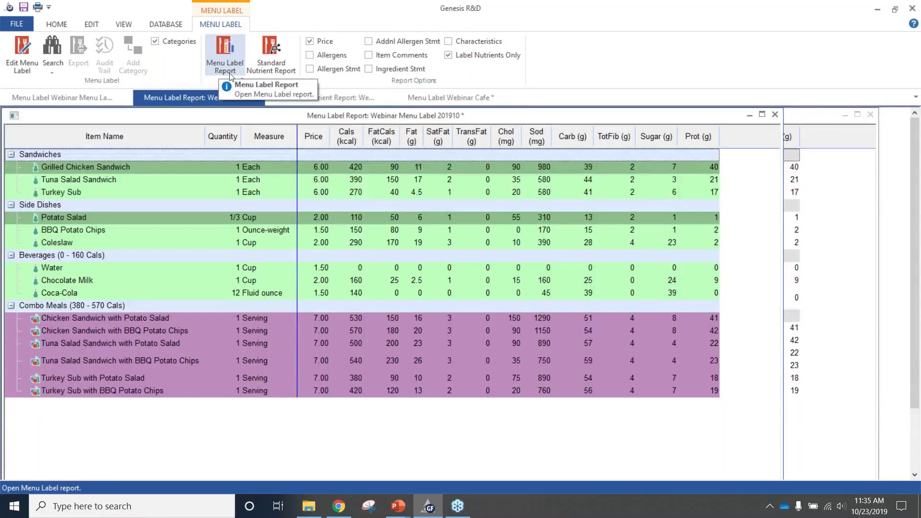
pyautogui.click(448, 55)
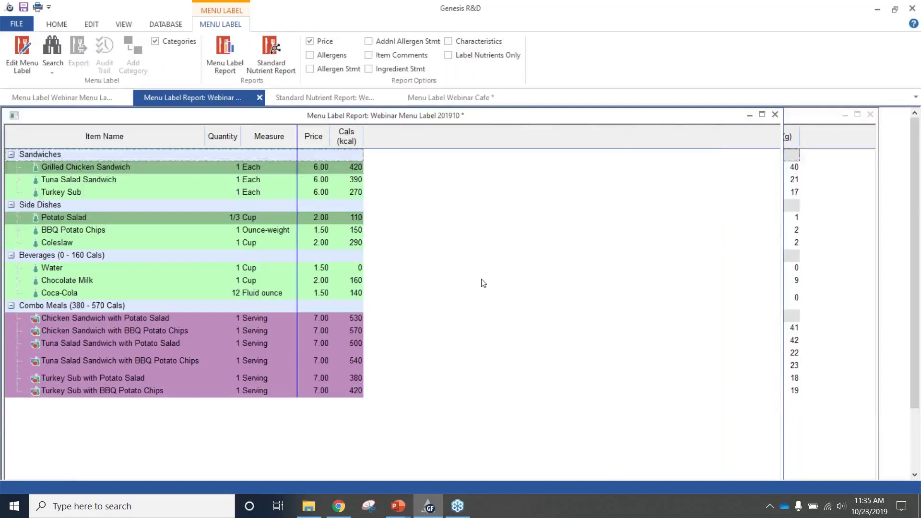
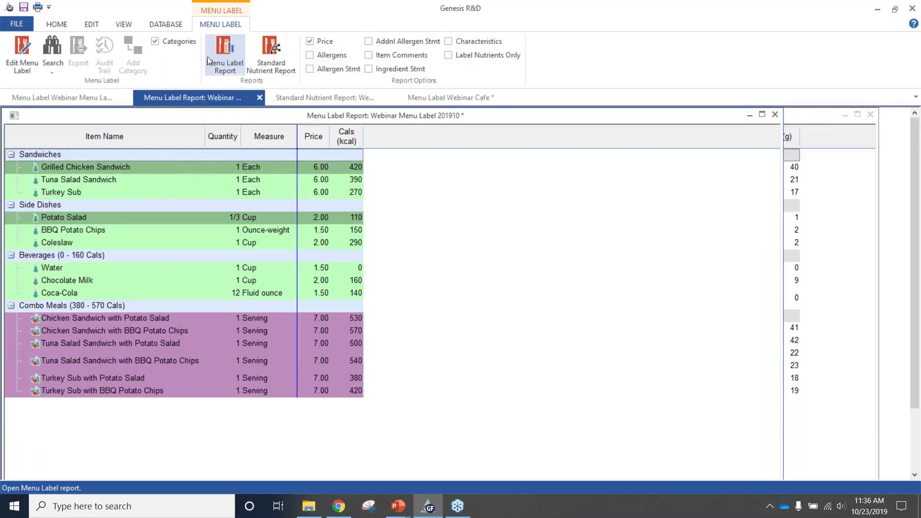
# Turn off Show Background Color in the Colors preferences and apply the change.
pyautogui.click(256, 66)
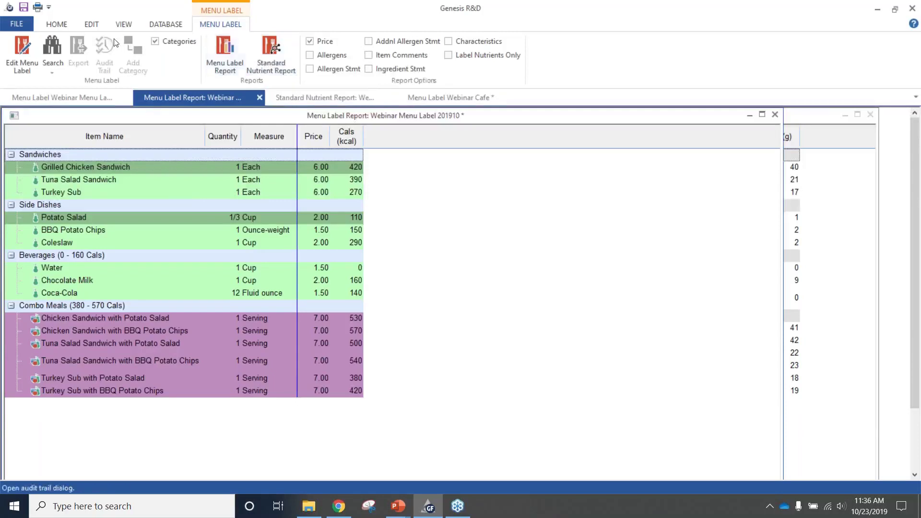
pyautogui.click(64, 24)
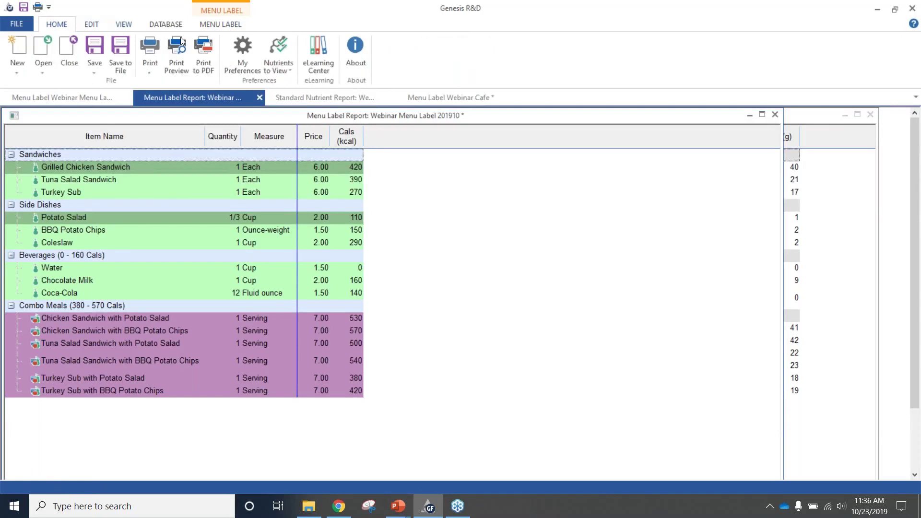
pyautogui.click(241, 71)
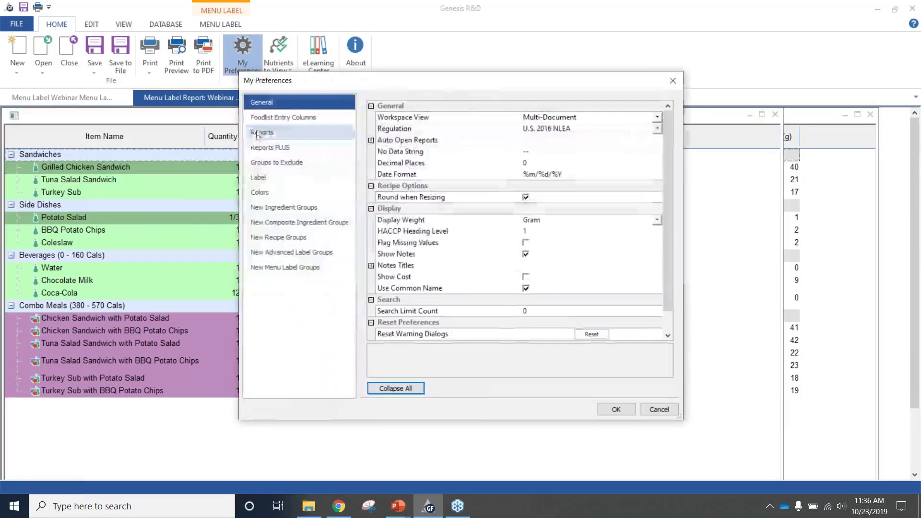
pyautogui.click(262, 192)
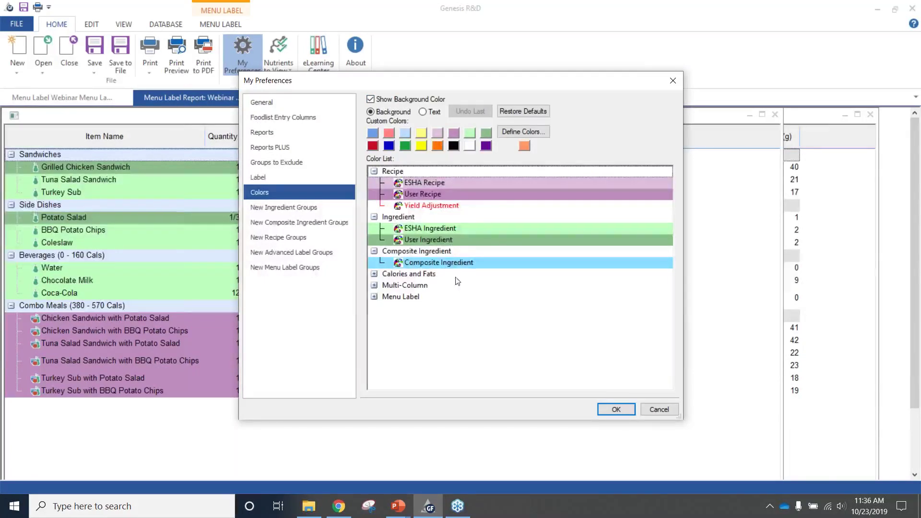
pyautogui.click(370, 100)
pyautogui.click(600, 410)
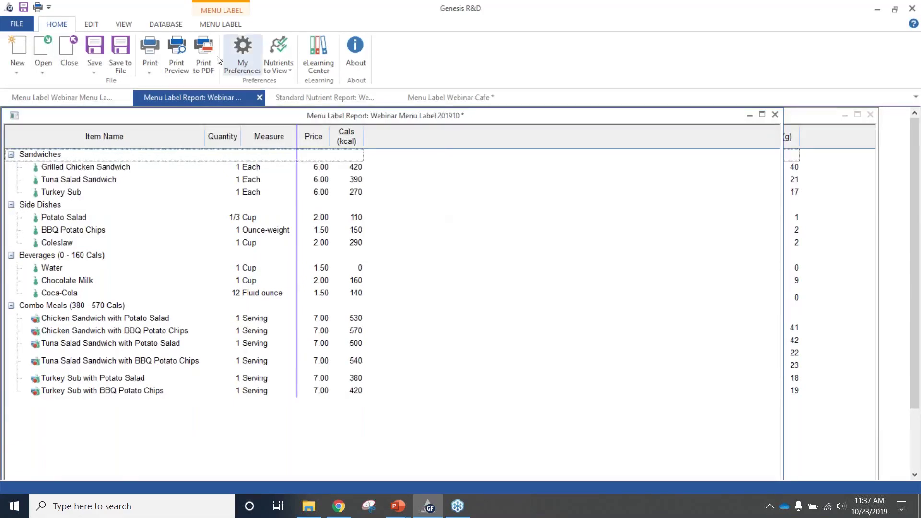
# Add ingredient statements to the Menu Label Report and disable Show French and Show Spanish in the Label preferences.
pyautogui.click(235, 25)
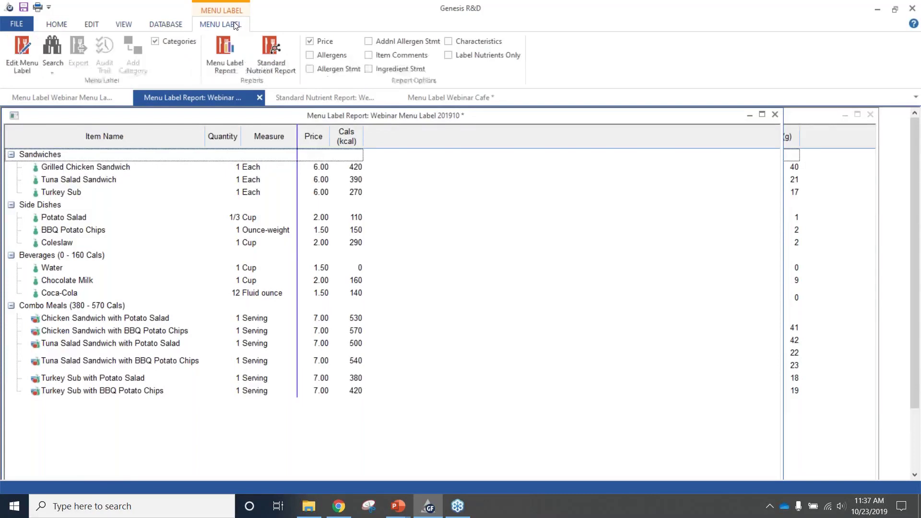
pyautogui.click(369, 69)
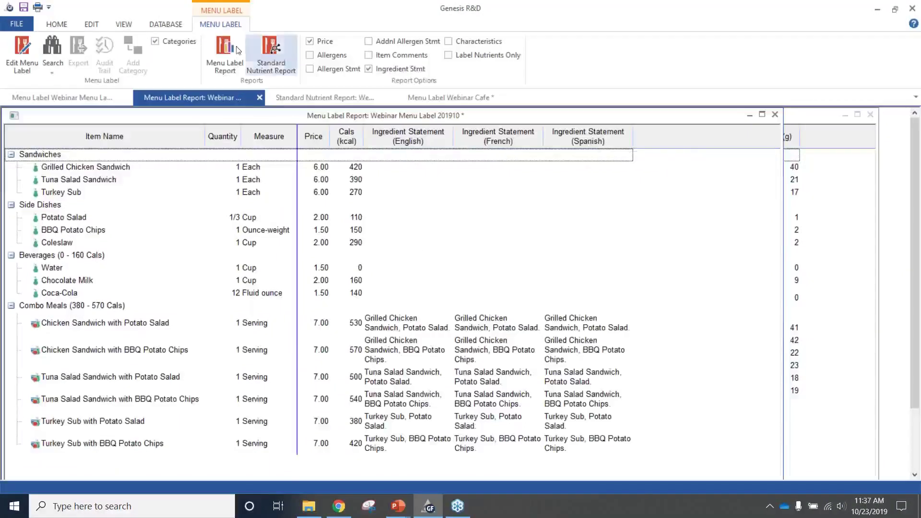
pyautogui.click(56, 25)
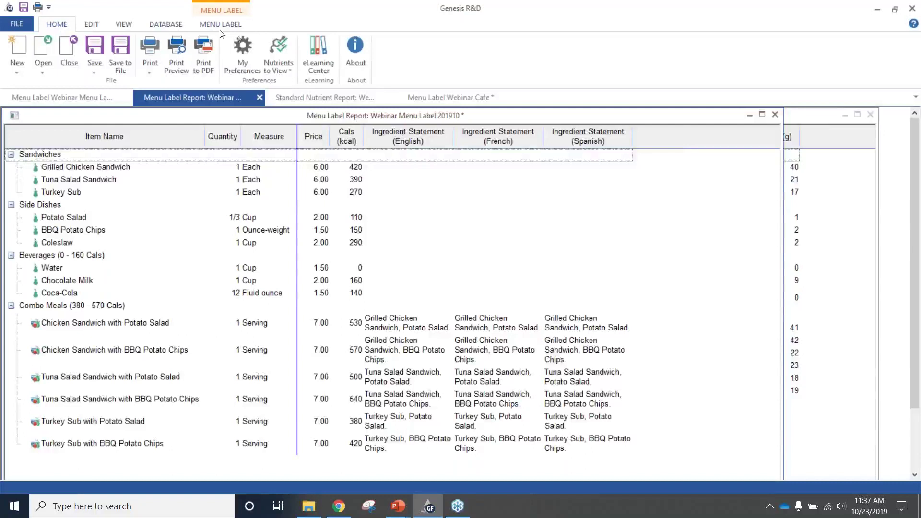
pyautogui.click(240, 70)
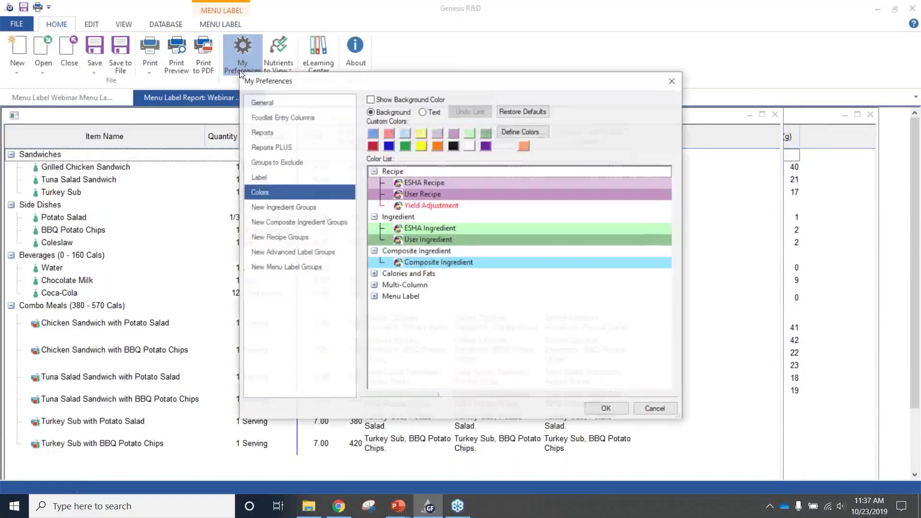
pyautogui.click(316, 108)
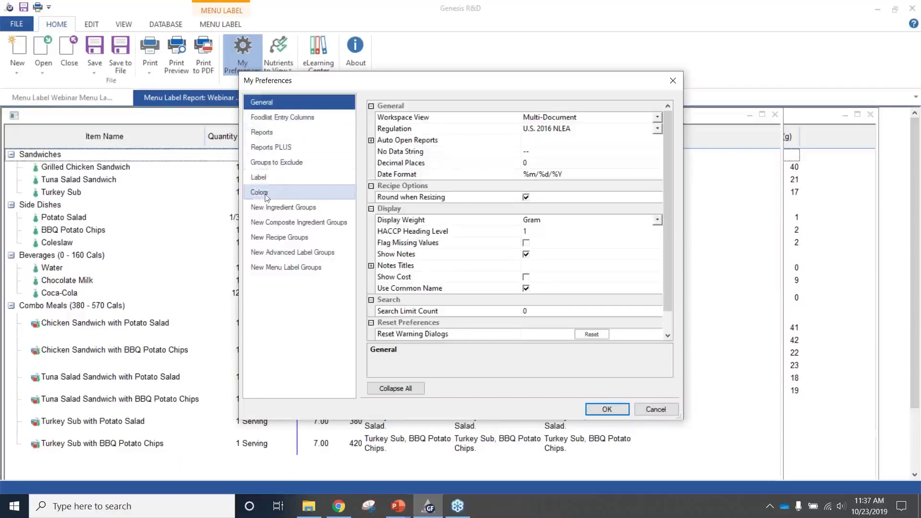
pyautogui.click(275, 182)
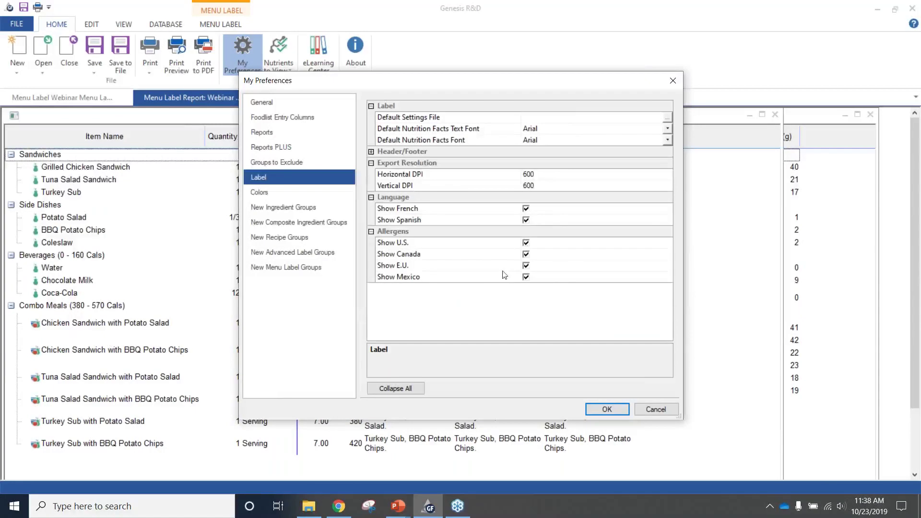
pyautogui.click(525, 212)
pyautogui.click(525, 212)
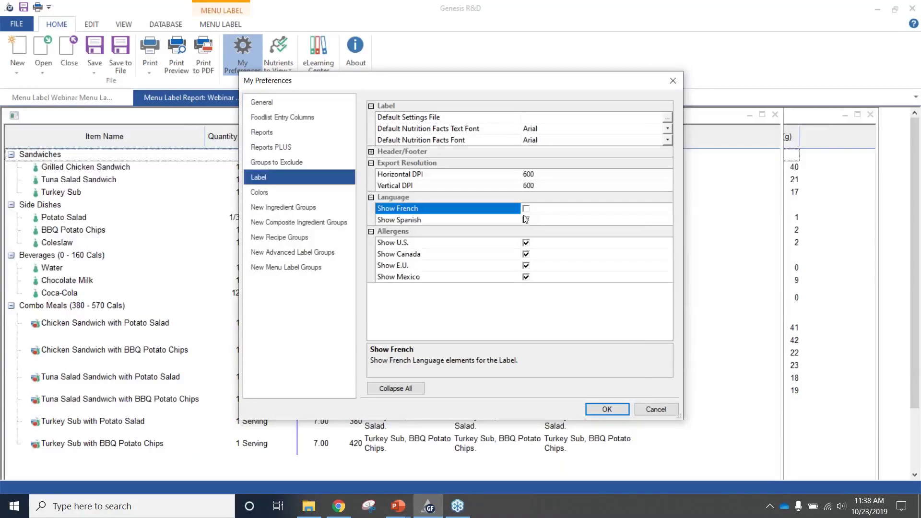
pyautogui.click(526, 221)
pyautogui.click(526, 221)
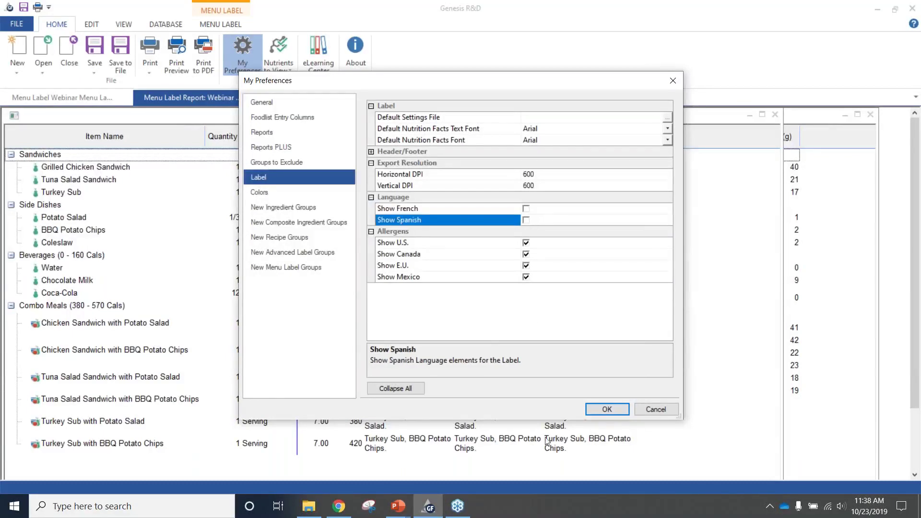
pyautogui.click(602, 408)
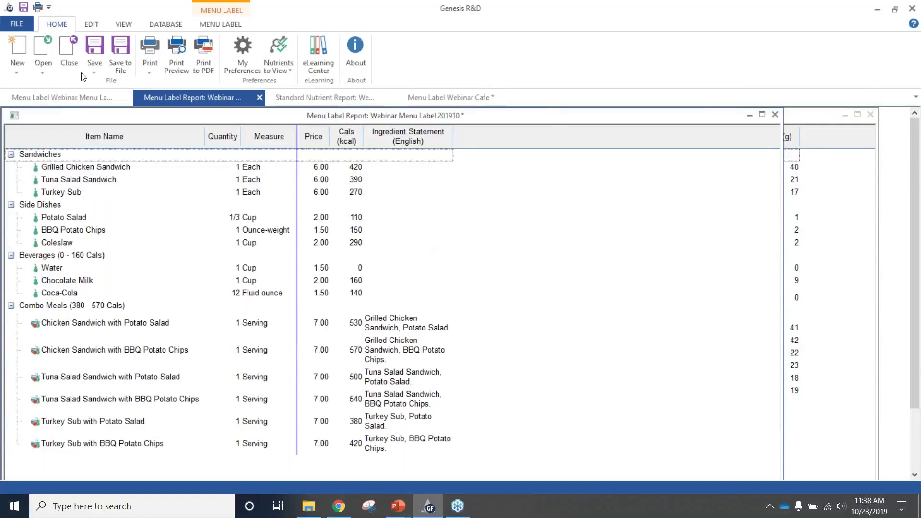
pyautogui.click(65, 101)
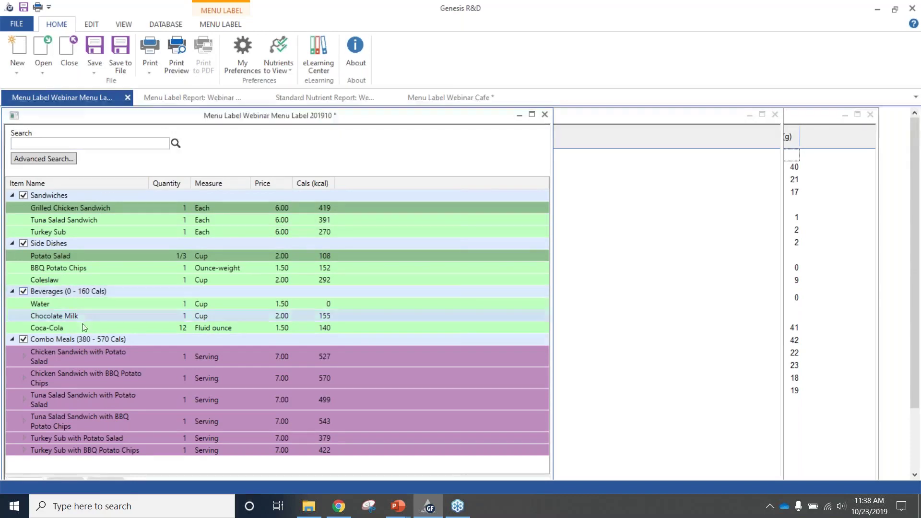
pyautogui.click(23, 30)
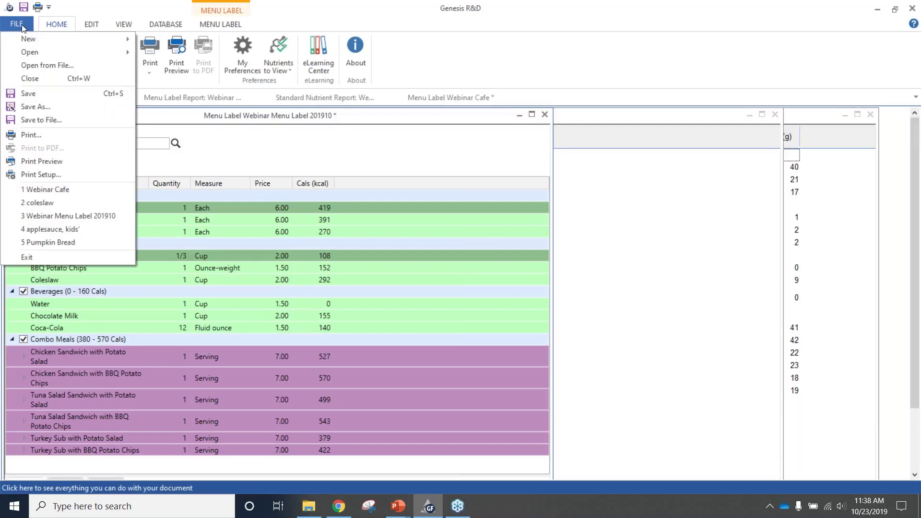
pyautogui.click(39, 105)
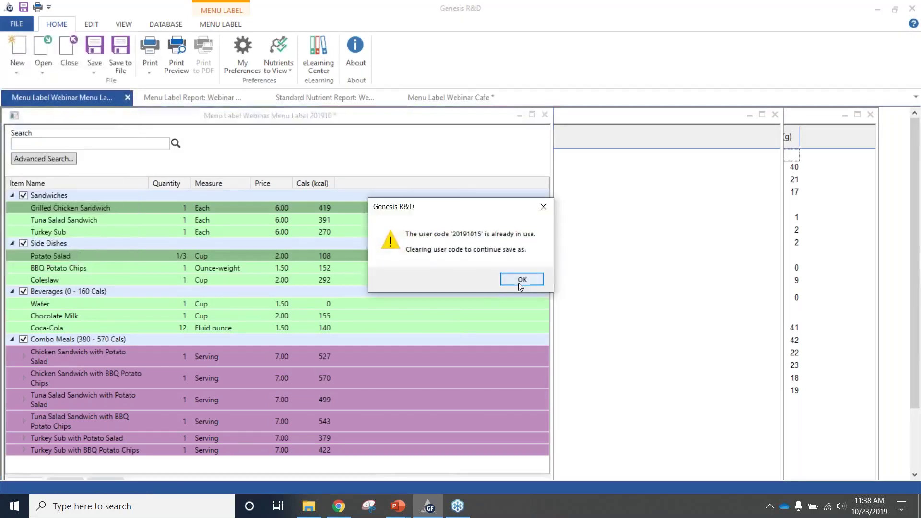
pyautogui.click(520, 282)
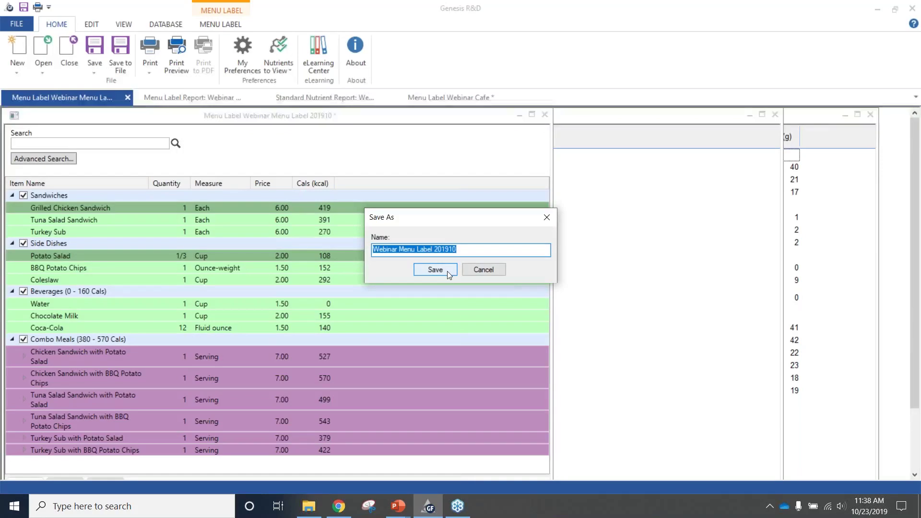
pyautogui.click(463, 250)
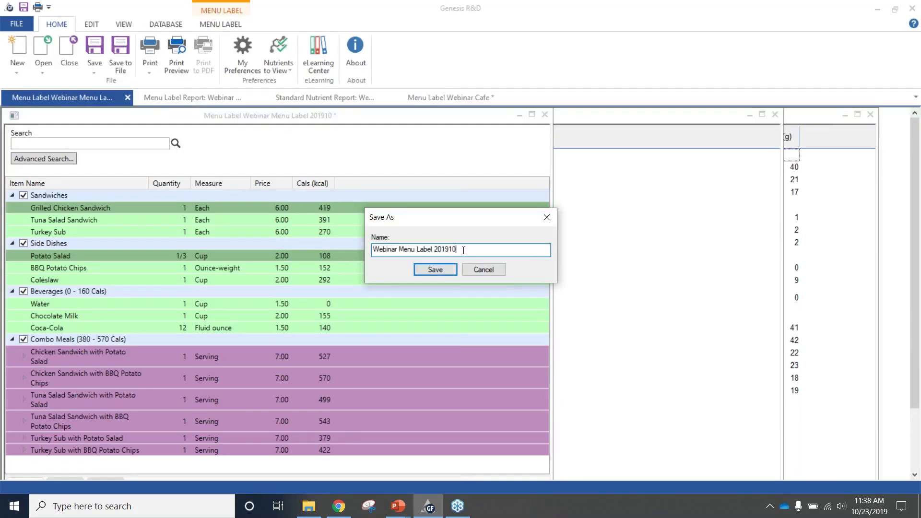
pyautogui.write('10011 Regional')
pyautogui.click(434, 270)
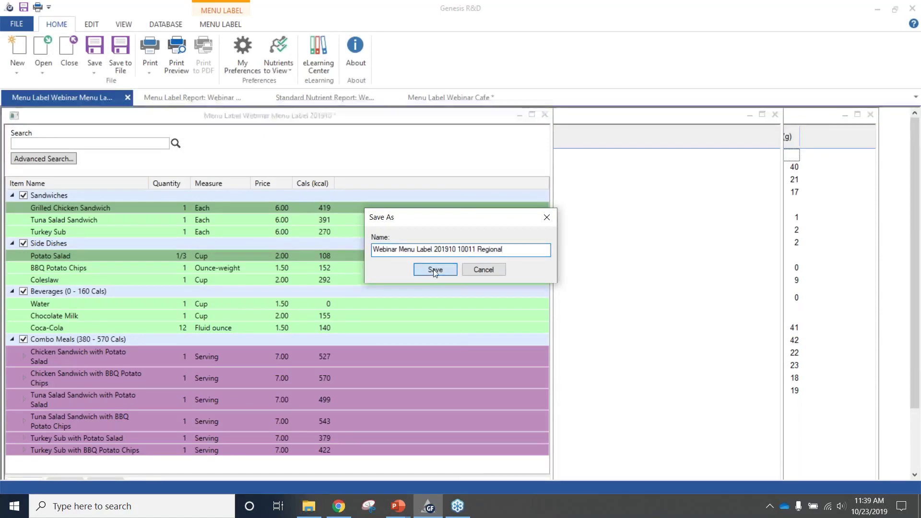
pyautogui.click(458, 290)
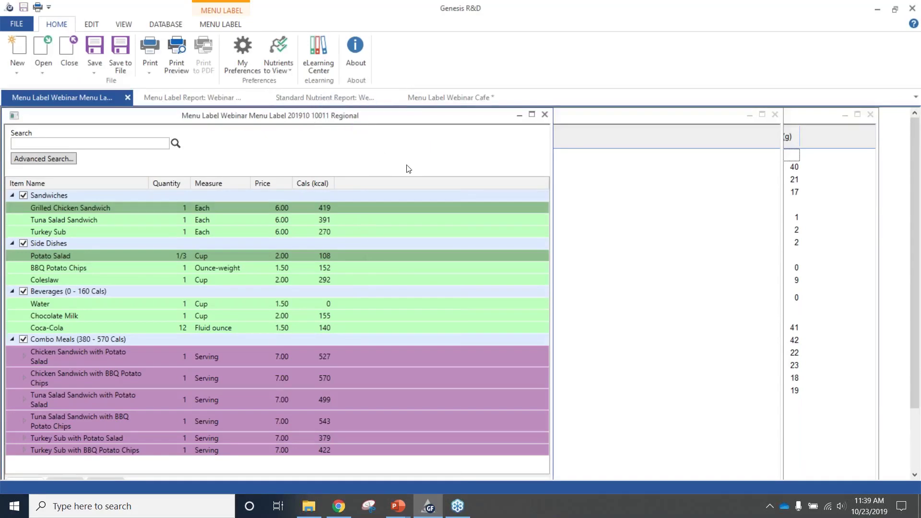